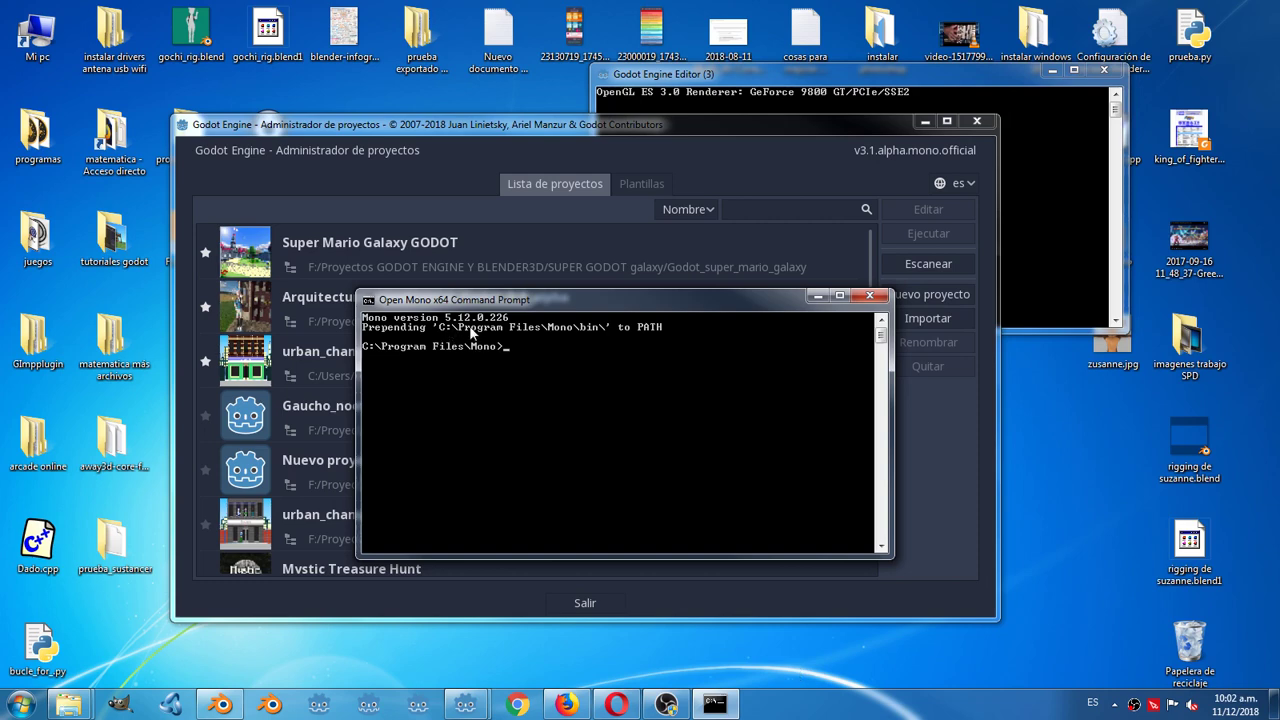
# Start a new project and switch the location browser to the C: drive
pyautogui.click(815, 297)
pyautogui.click(928, 294)
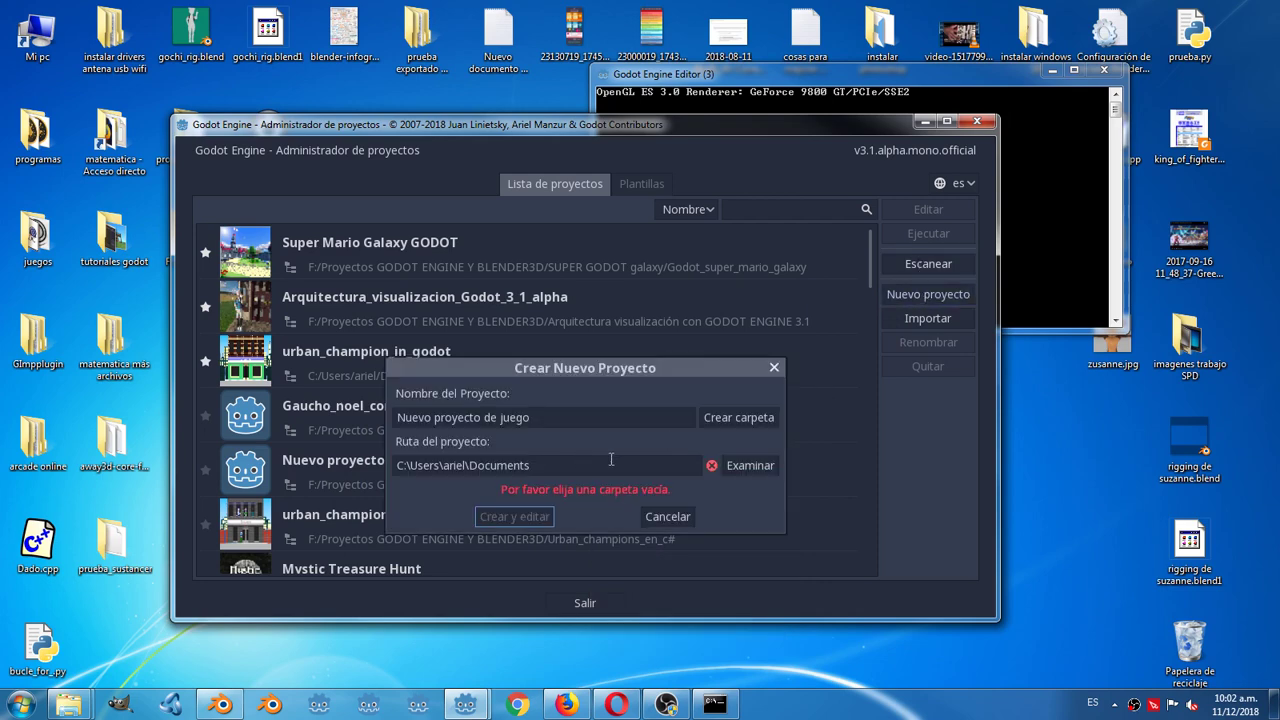
pyautogui.click(752, 466)
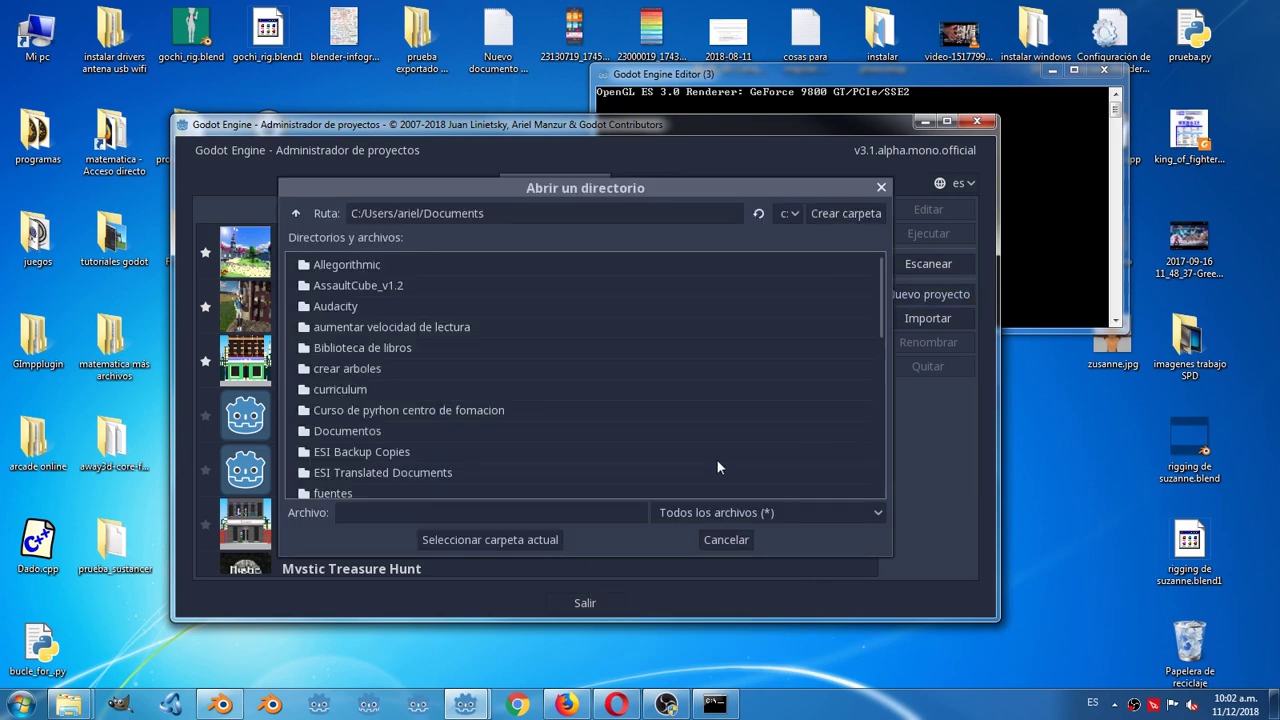
pyautogui.click(790, 213)
pyautogui.click(791, 292)
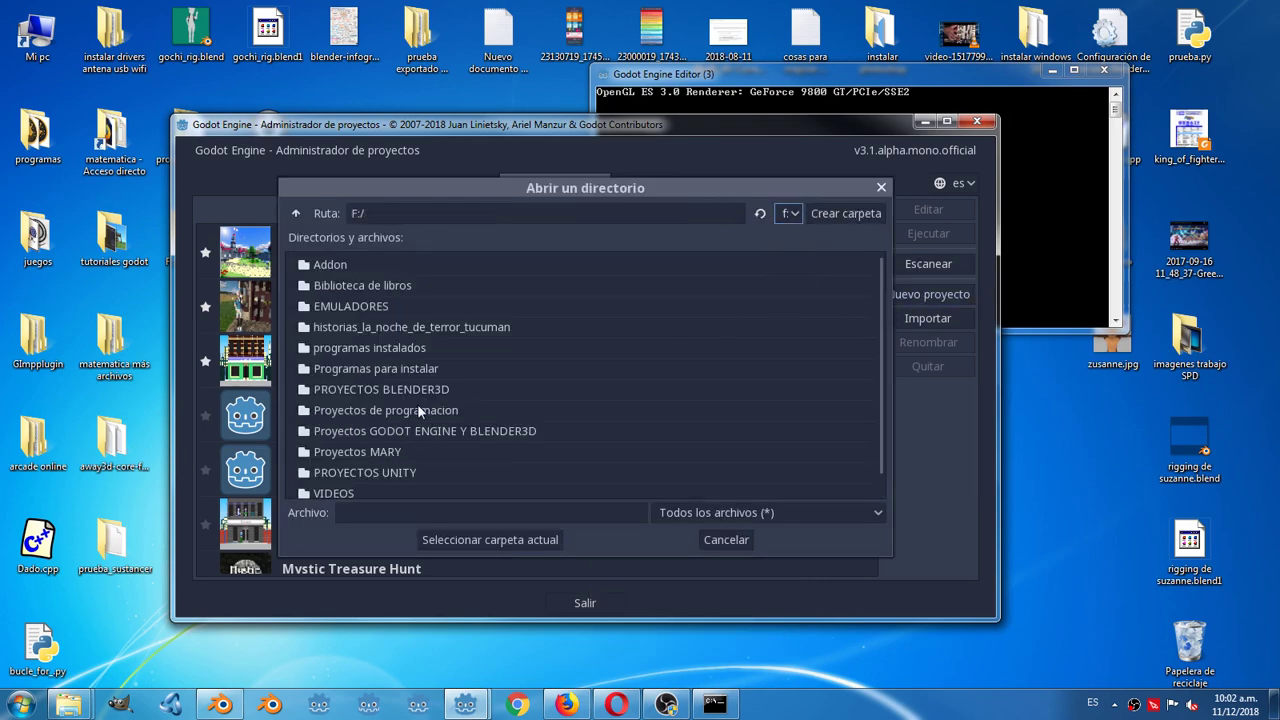
pyautogui.click(790, 213)
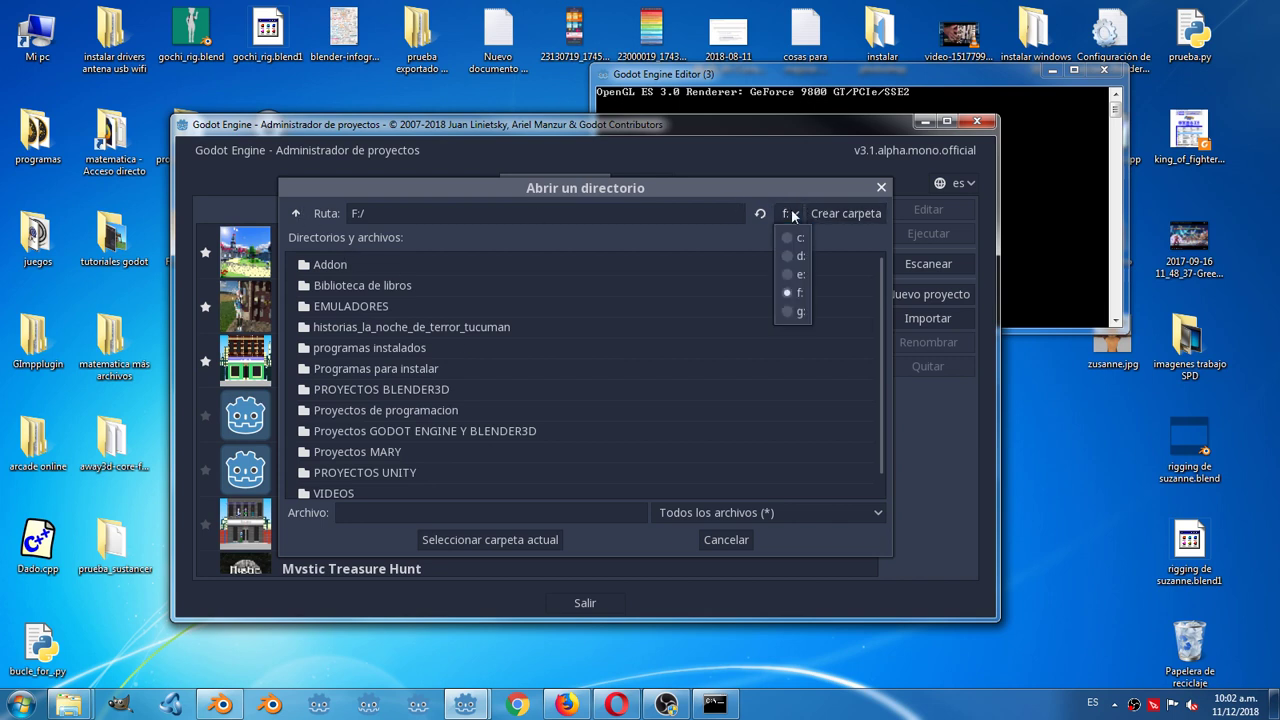
pyautogui.click(795, 238)
# Browse through Users and the home folder to the Desktop
pyautogui.scroll(-2, 450, 408)
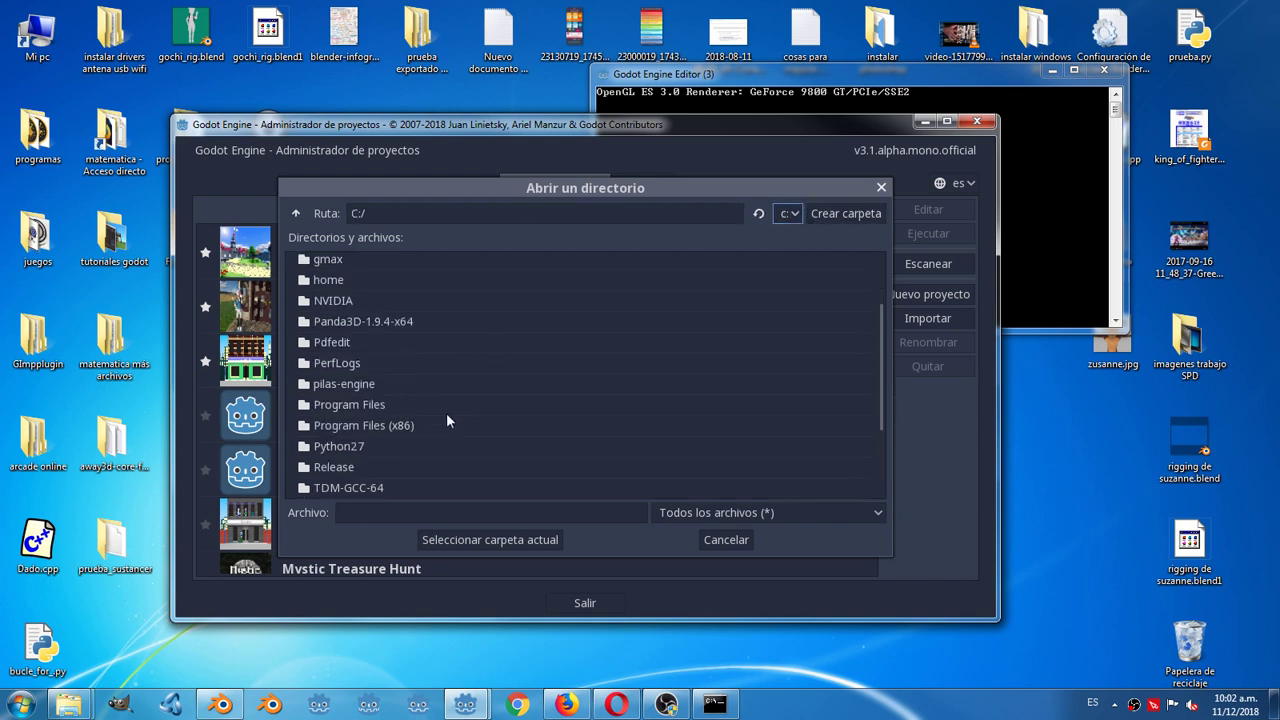
pyautogui.scroll(-2, 447, 420)
pyautogui.scroll(2, 446, 420)
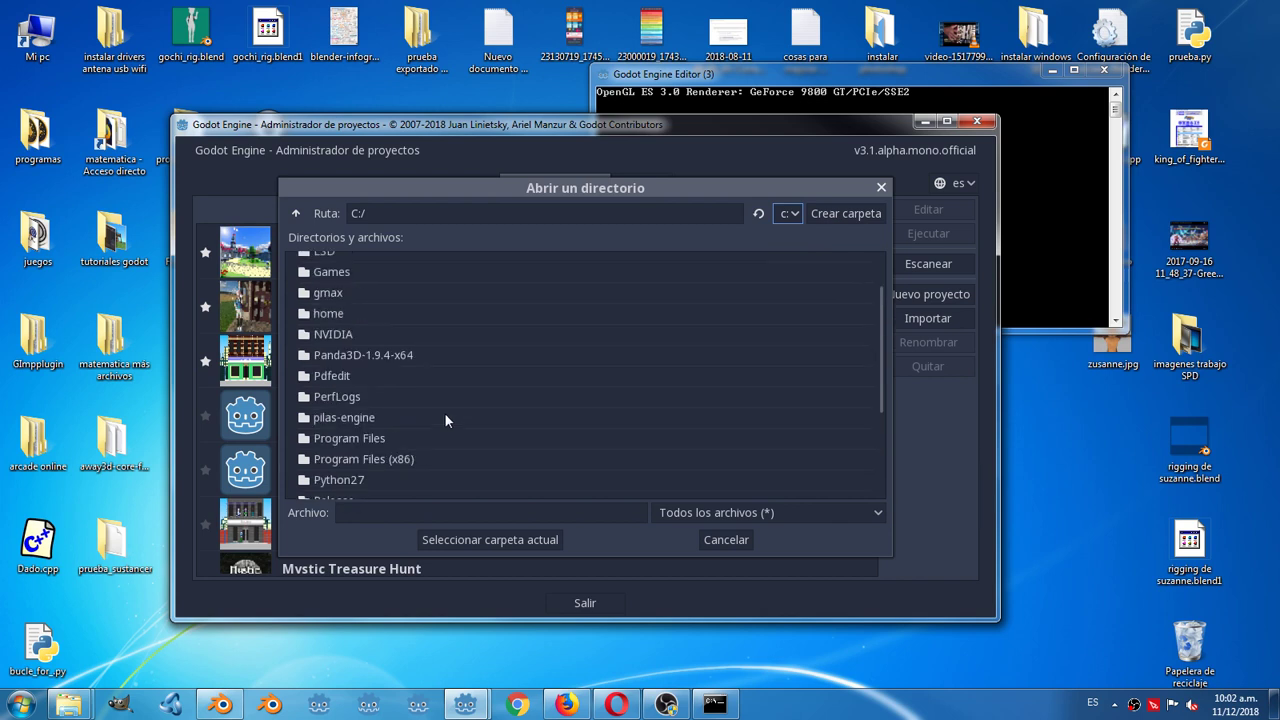
pyautogui.scroll(1, 445, 420)
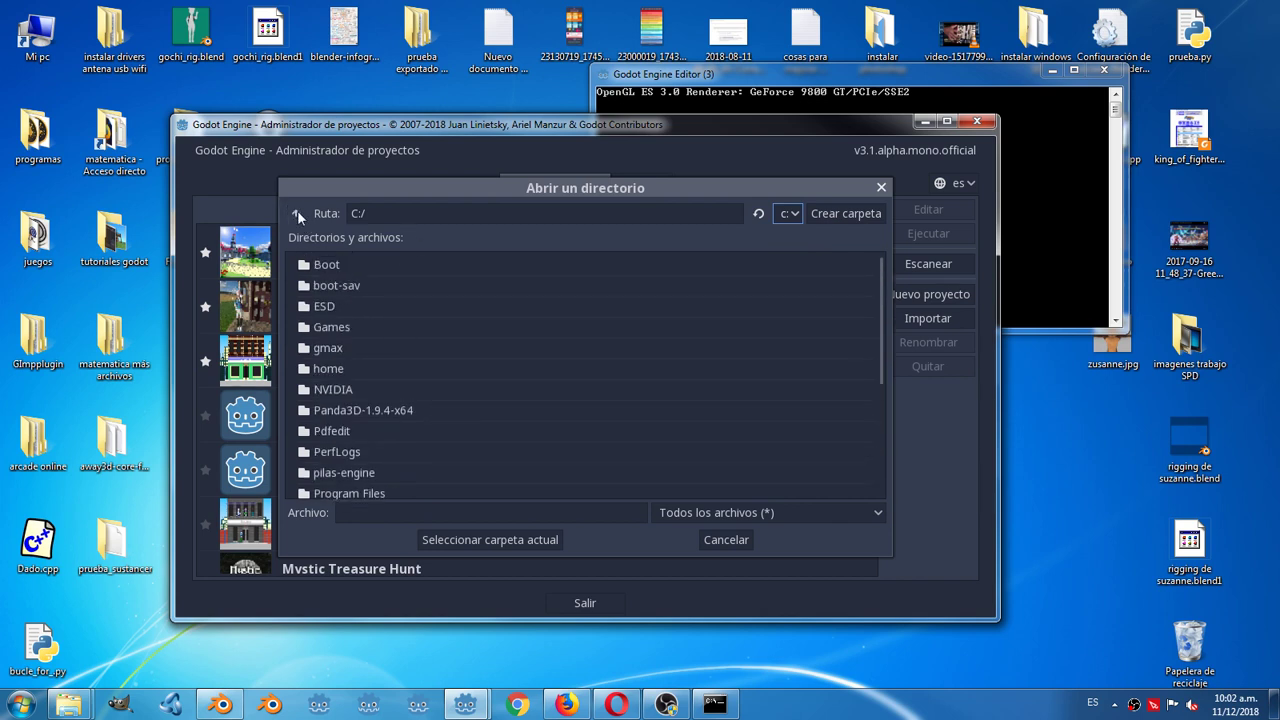
pyautogui.scroll(-1, 506, 406)
pyautogui.scroll(-2, 505, 406)
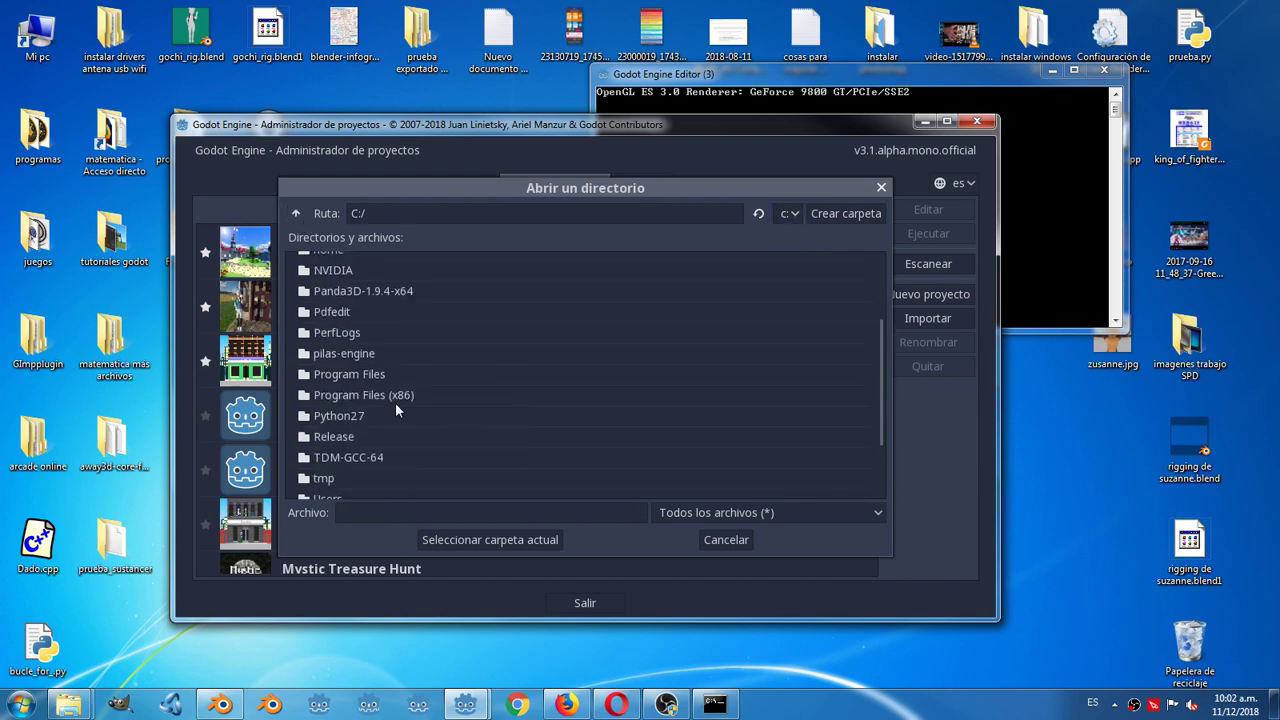
pyautogui.scroll(-2, 386, 452)
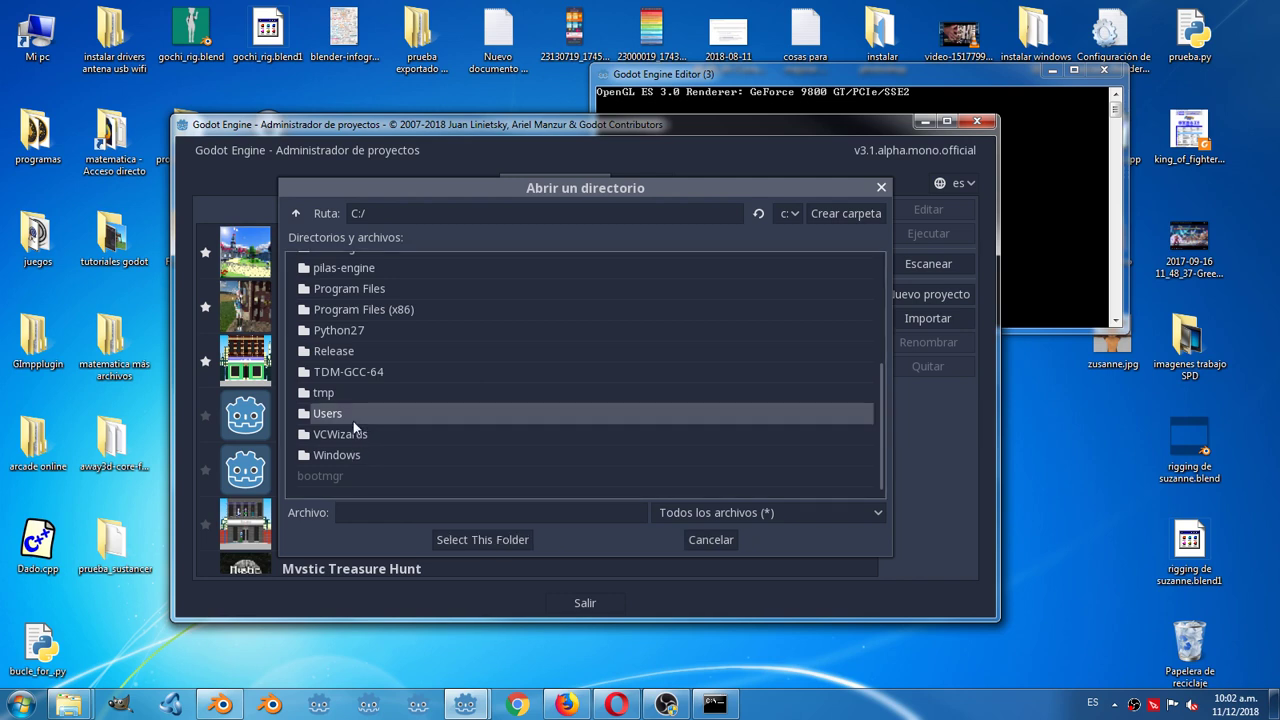
pyautogui.doubleClick(352, 416)
pyautogui.doubleClick(336, 266)
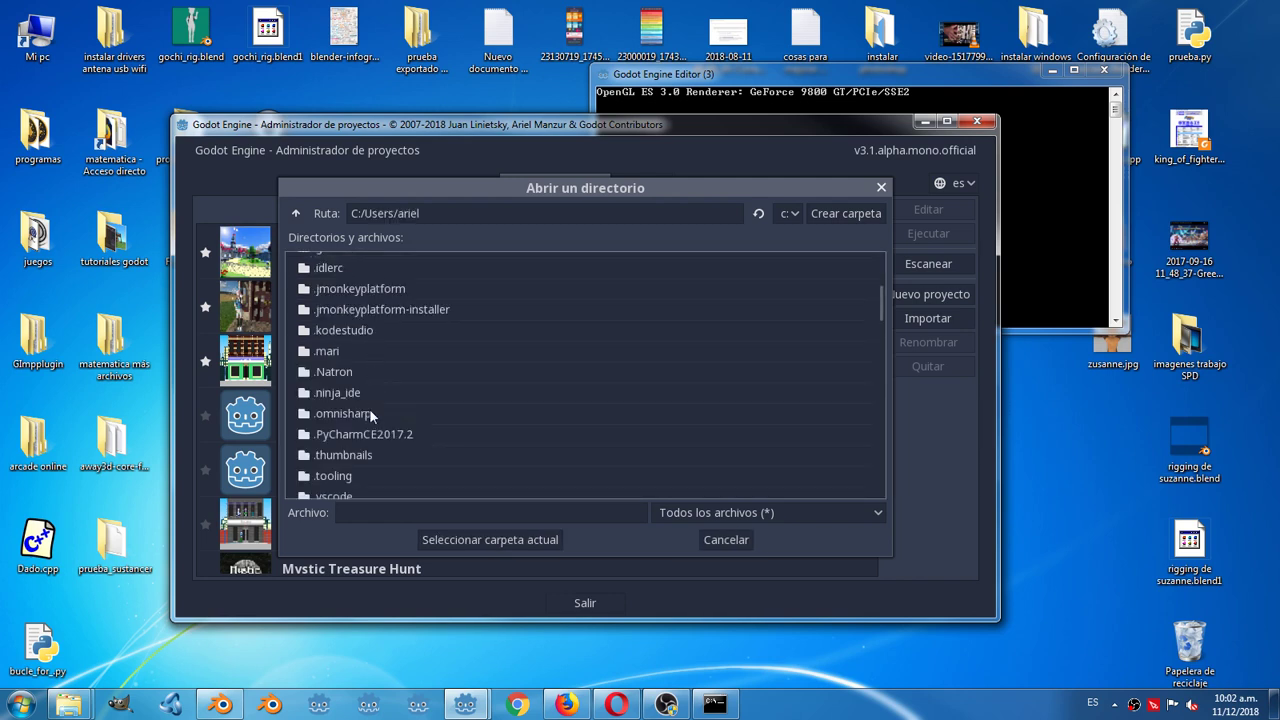
pyautogui.scroll(-2, 369, 410)
pyautogui.doubleClick(357, 455)
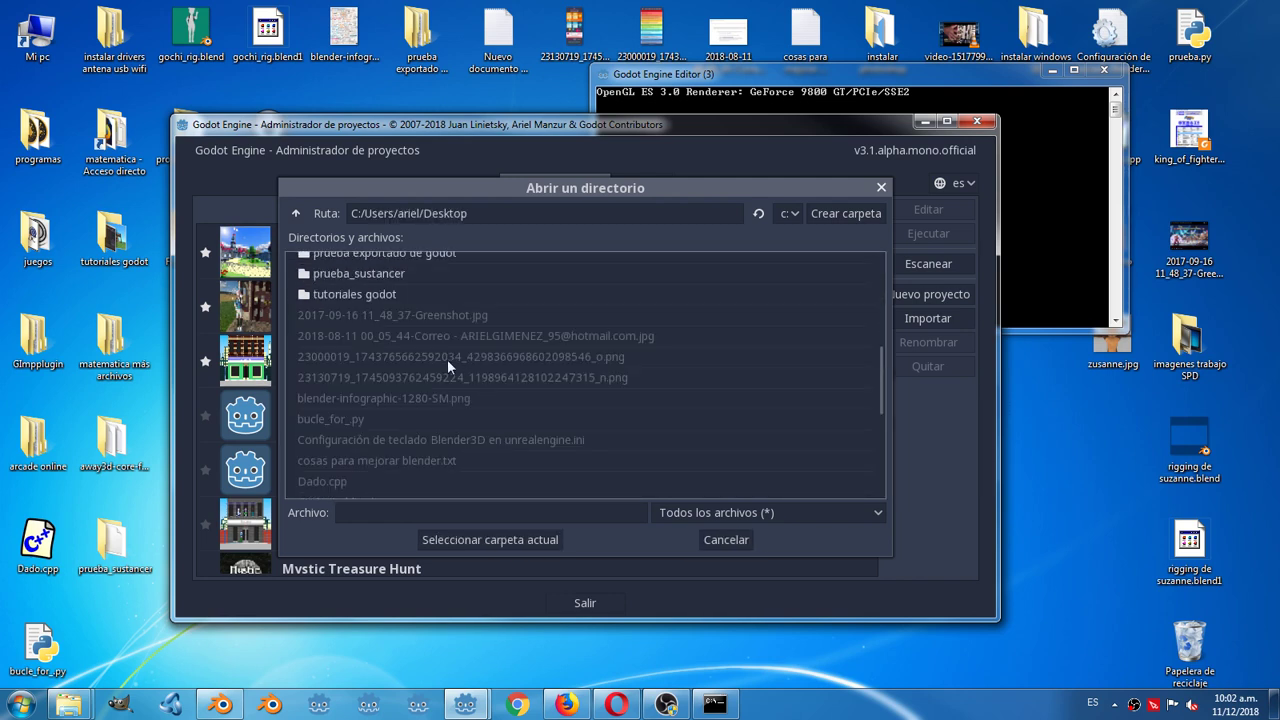
# Open the Desktop folder 'Error godot no reproduce escena' as the project location
pyautogui.click(387, 297)
pyautogui.scroll(1, 456, 375)
pyautogui.scroll(2, 456, 375)
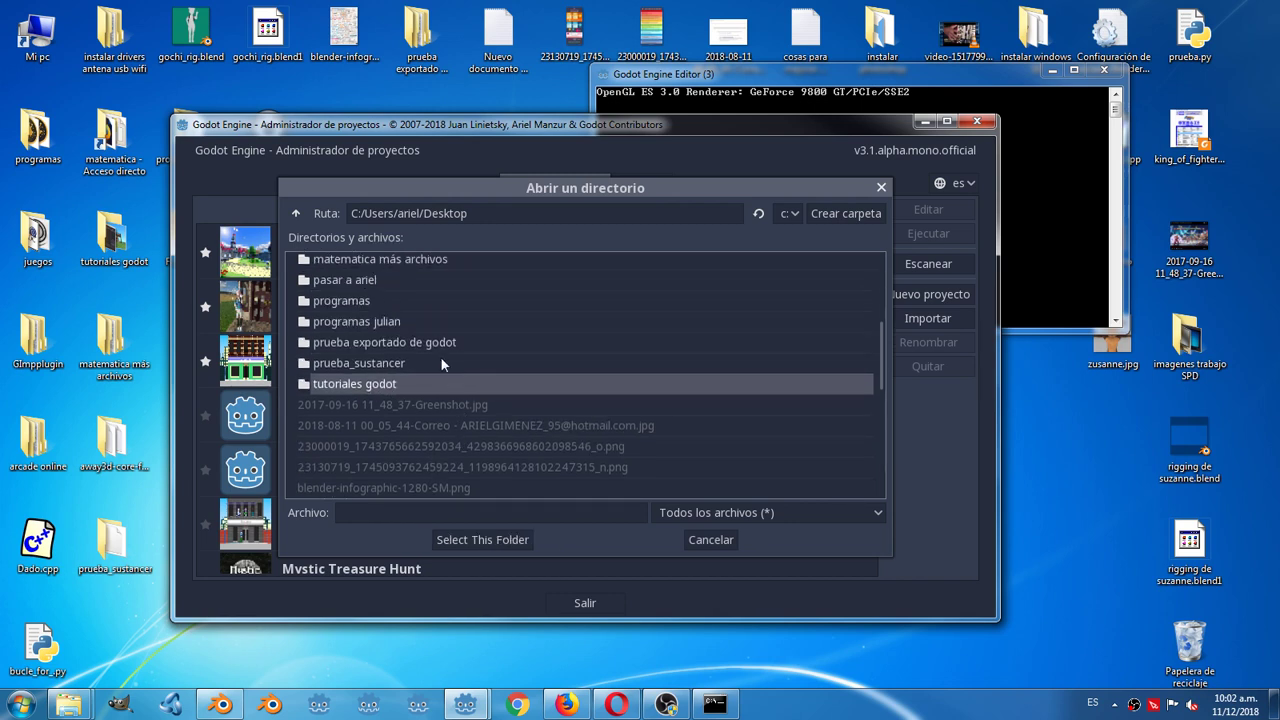
pyautogui.click(438, 345)
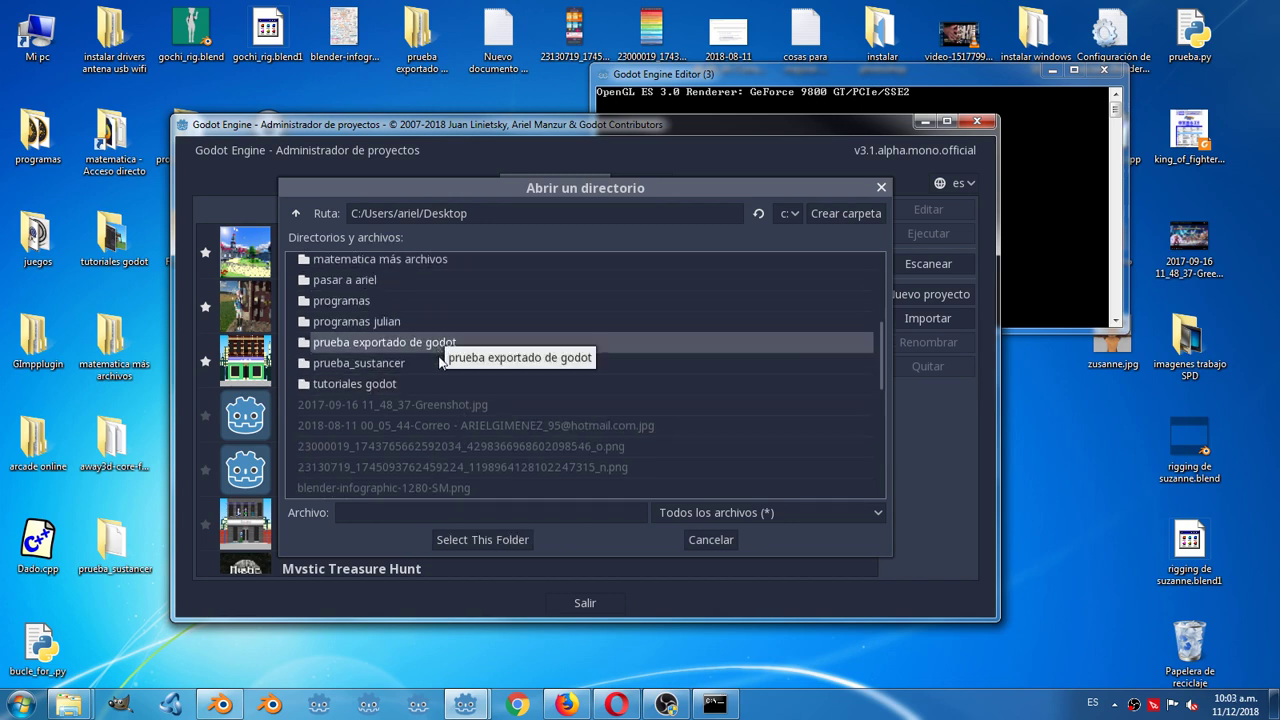
pyautogui.scroll(3, 441, 365)
pyautogui.scroll(1, 441, 366)
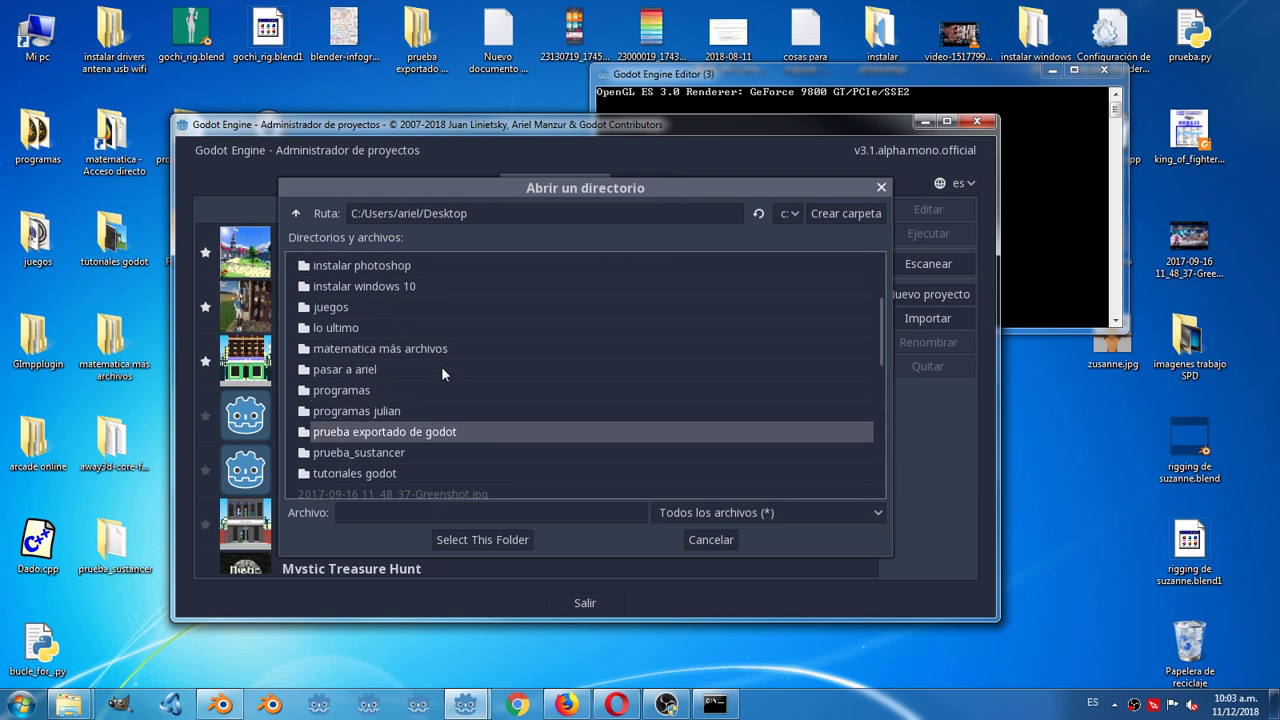
pyautogui.scroll(4, 441, 366)
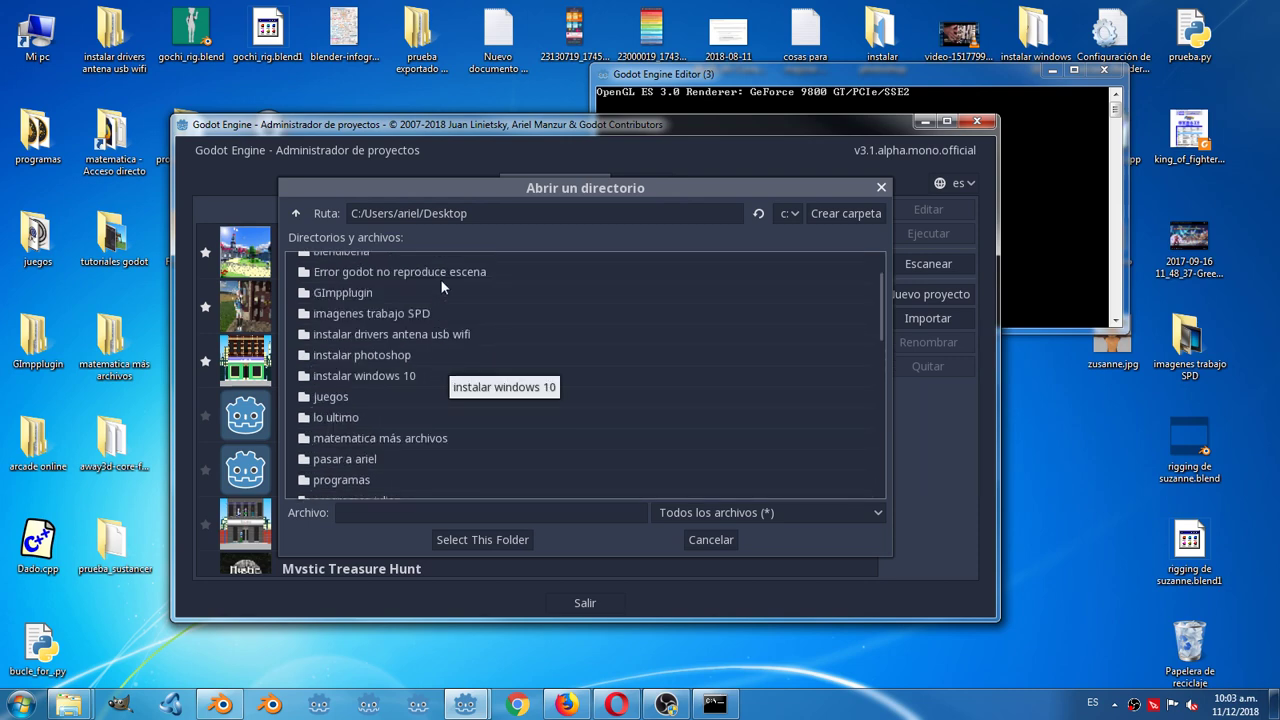
pyautogui.doubleClick(465, 271)
# Accept the folder as the path and start naming the project 'Error no reproduce'
pyautogui.click(518, 541)
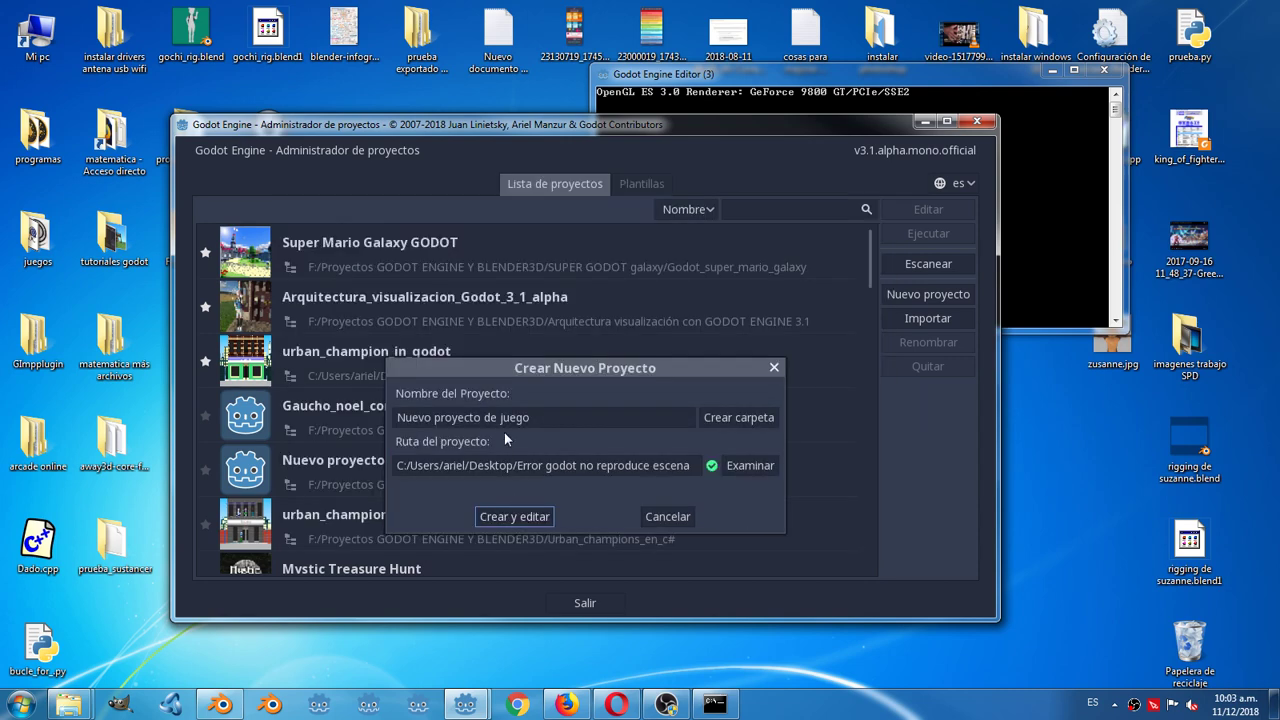
pyautogui.moveTo(530, 418); pyautogui.dragTo(355, 412)
pyautogui.write('Erro')
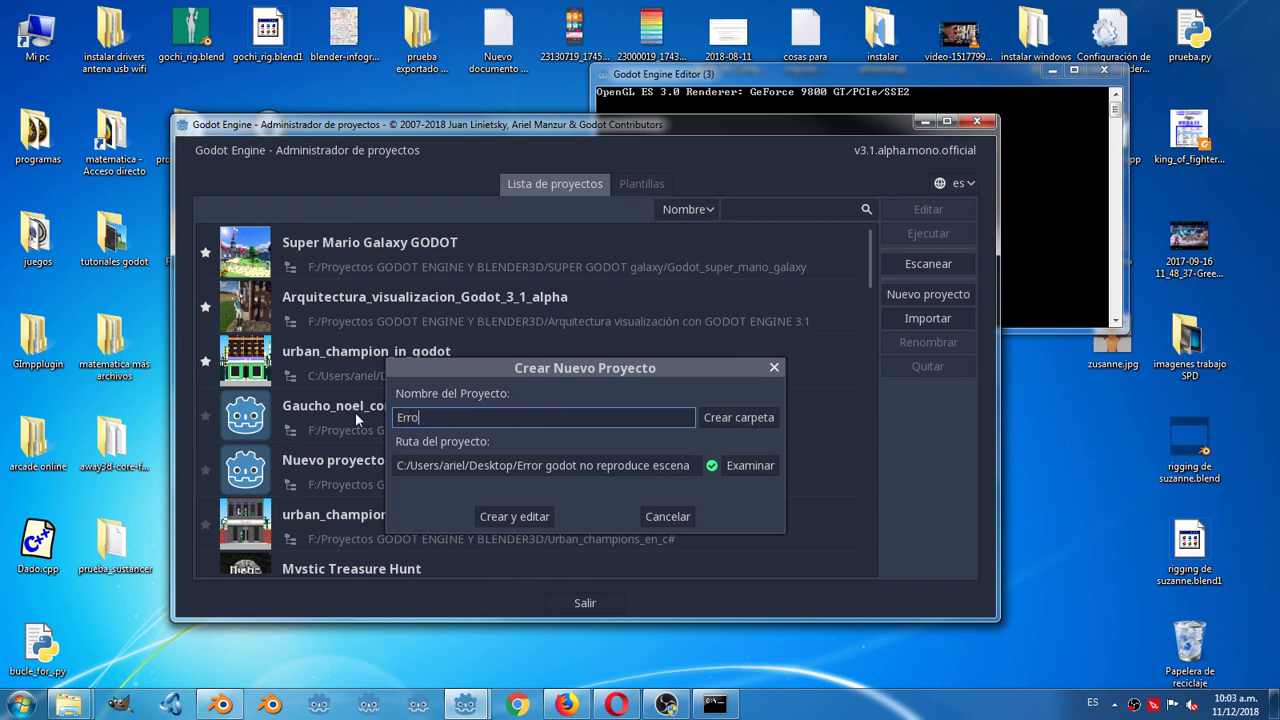
pyautogui.write('r no repr')
pyautogui.write('oduce')
pyautogui.press('BackSpace')
pyautogui.write('_')
# Finish the name as 'Error_no_reproduce_C#', create its folder, and open the project
pyautogui.press('Left')
pyautogui.press('Left')
pyautogui.press('Left')
pyautogui.press('BackSpace')
pyautogui.write('_')
pyautogui.press('Right')
pyautogui.press('Right')
pyautogui.press('Right')
pyautogui.press('Right')
pyautogui.press('Right')
pyautogui.press('Right')
pyautogui.write('_C#')
pyautogui.click(751, 418)
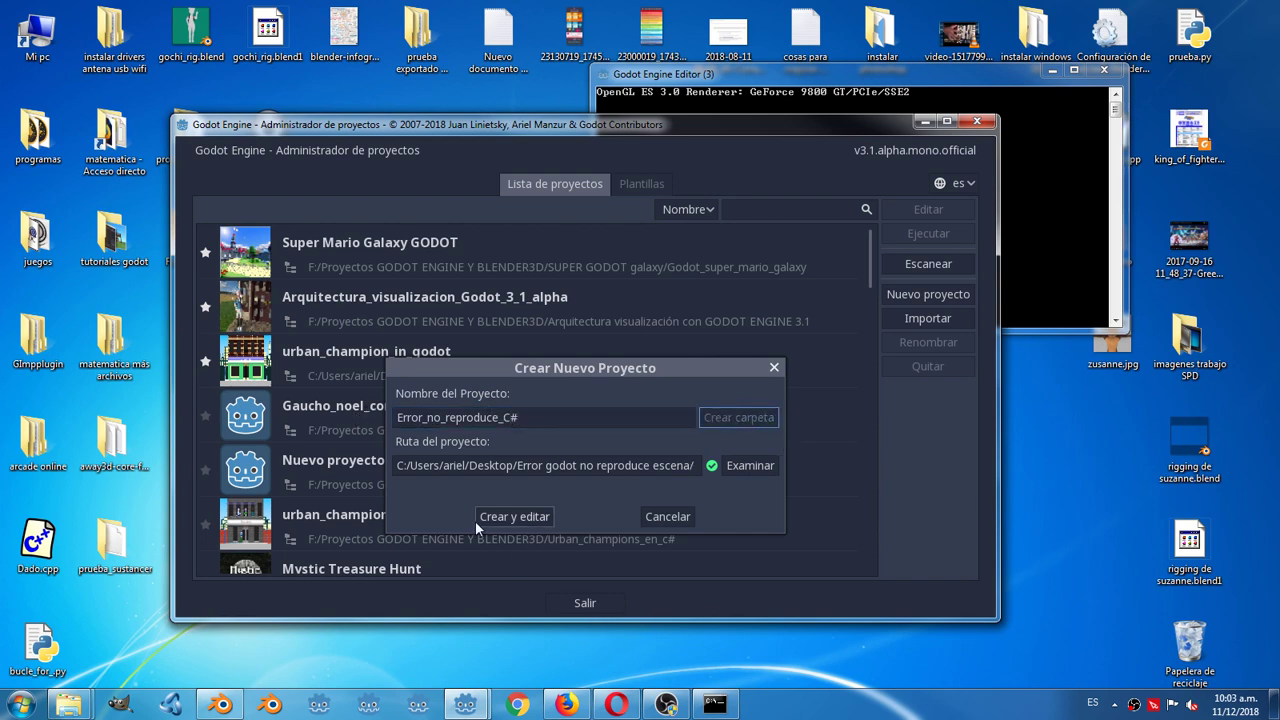
pyautogui.click(514, 516)
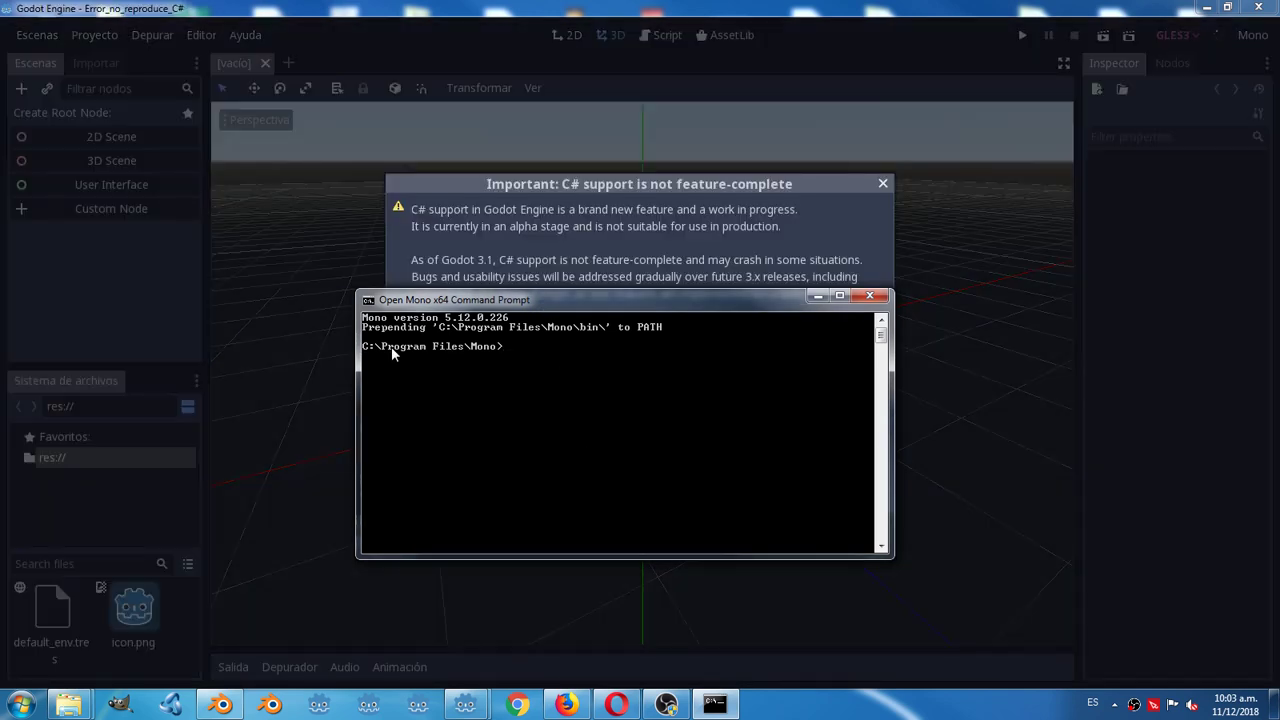
# Clear away the command prompt and C# support warning, and widen the Inspector
pyautogui.moveTo(505, 305); pyautogui.dragTo(491, 203)
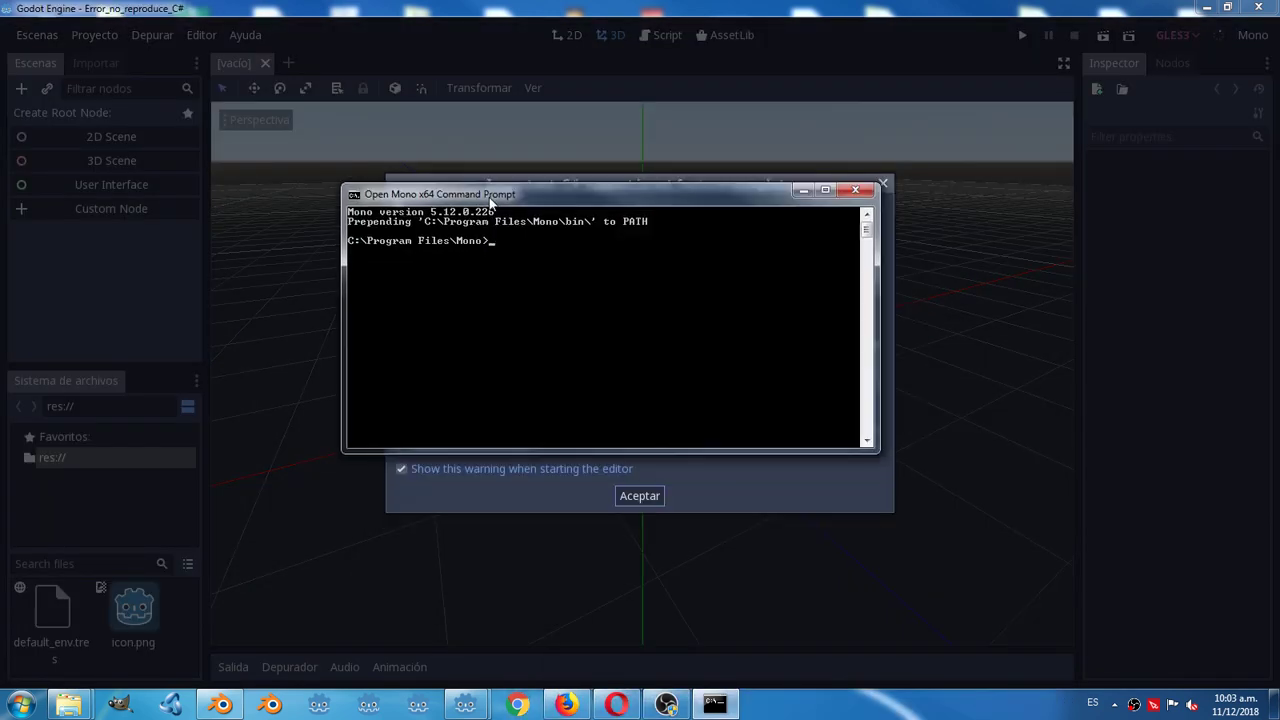
pyautogui.click(803, 194)
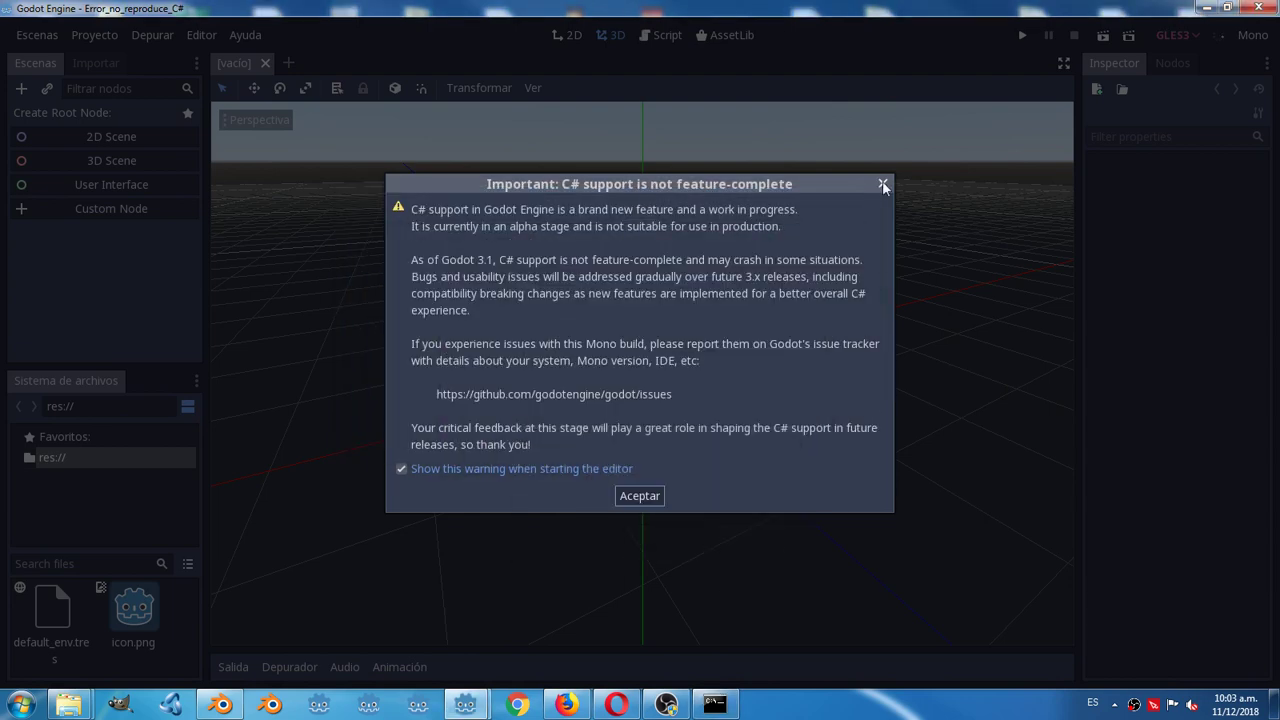
pyautogui.click(883, 183)
pyautogui.moveTo(1080, 252); pyautogui.dragTo(778, 270)
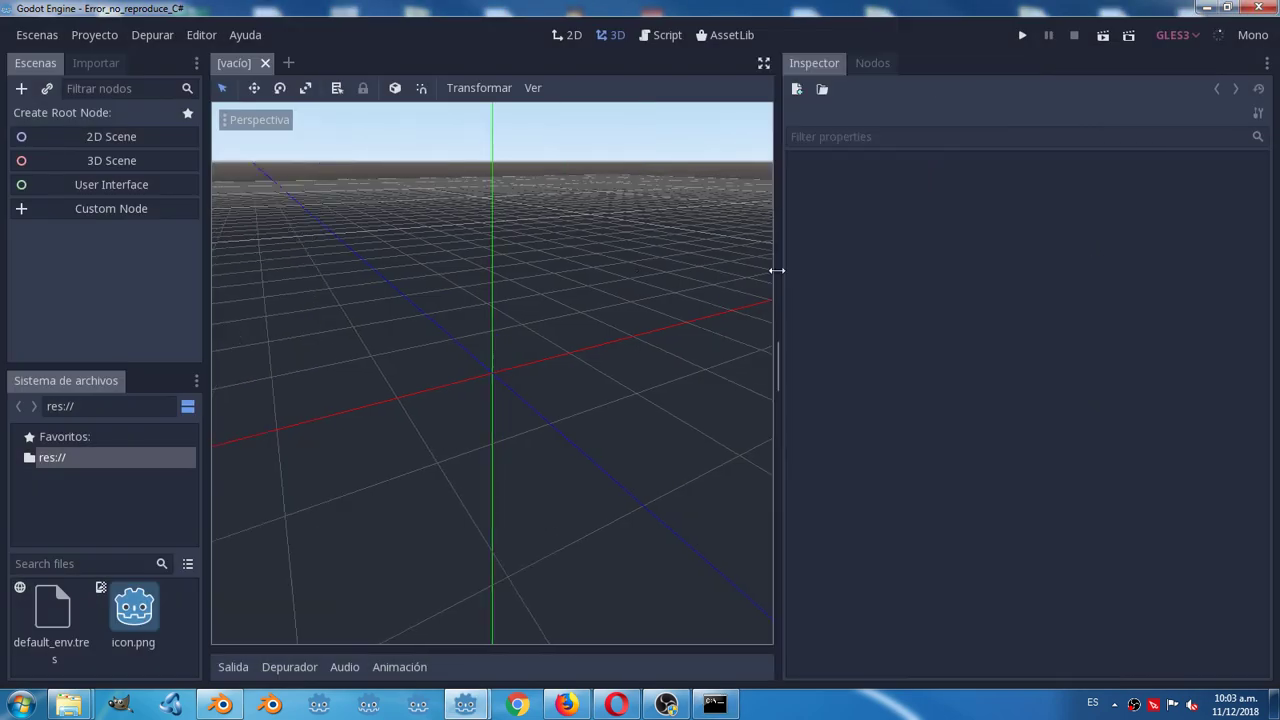
# Move the Import and FileSystem docks to the right, then create a 3D Scene root
pyautogui.click(100, 62)
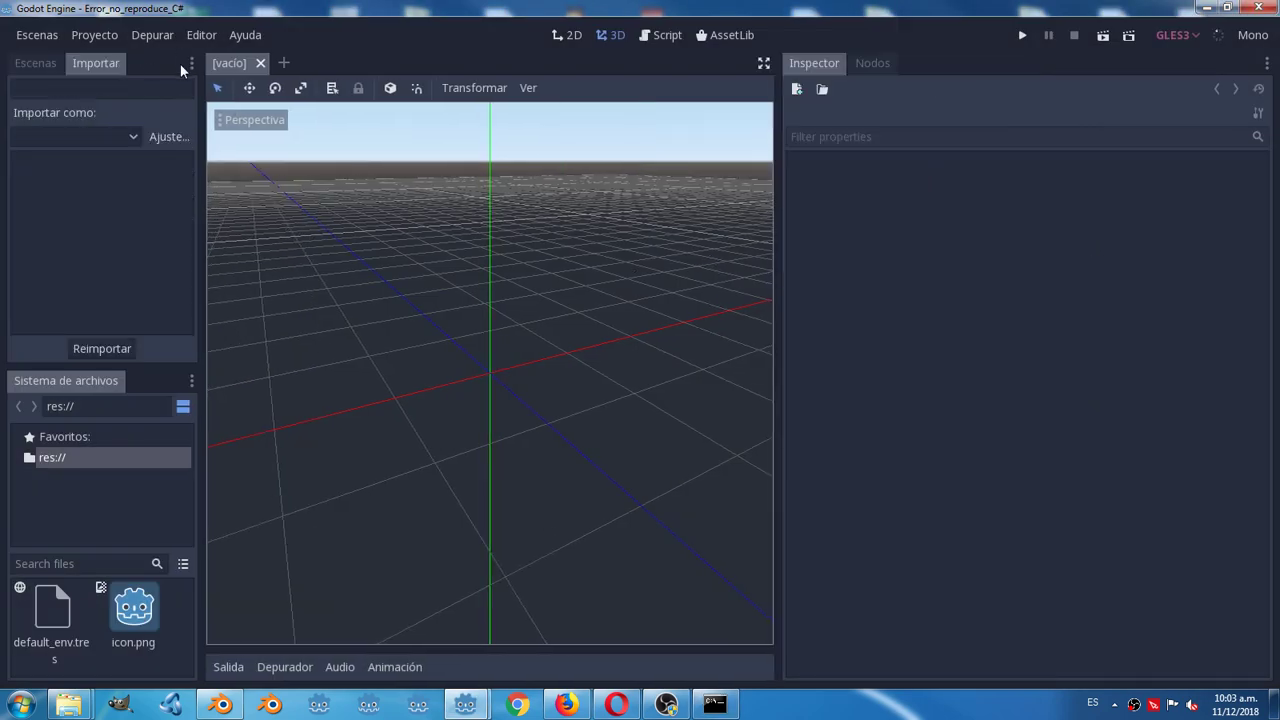
pyautogui.click(191, 62)
pyautogui.click(181, 106)
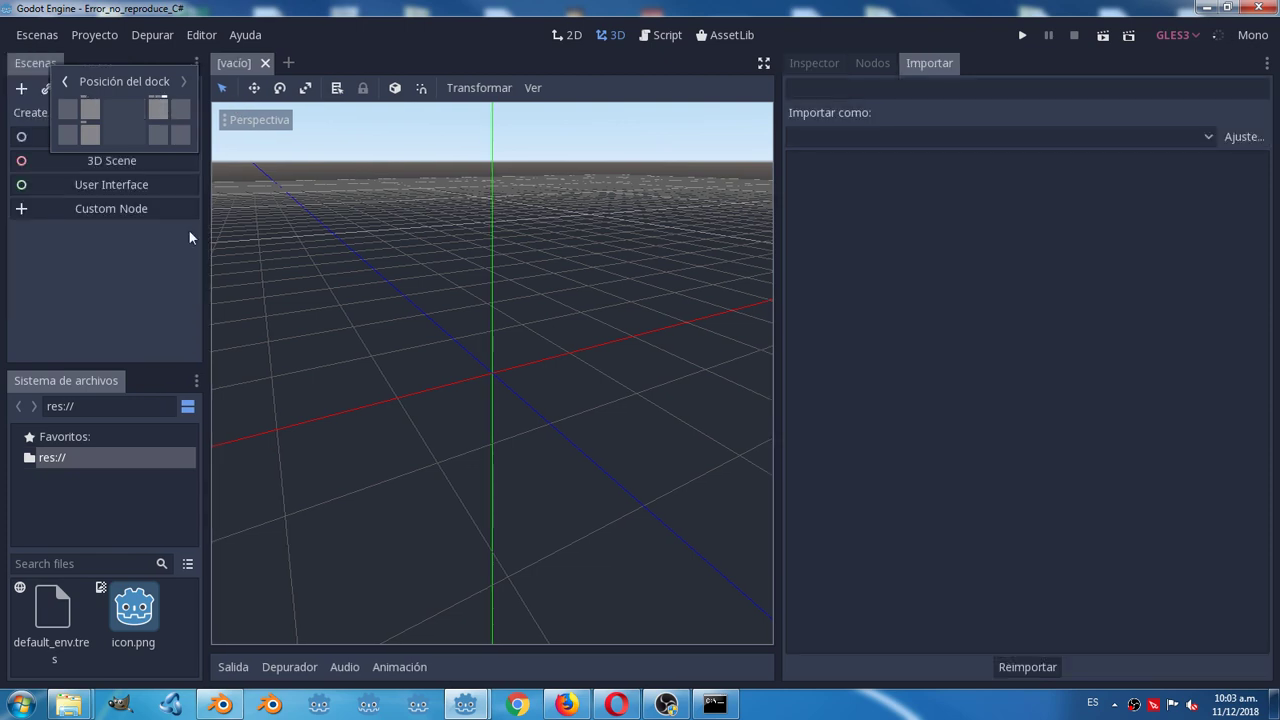
pyautogui.click(191, 380)
pyautogui.click(163, 427)
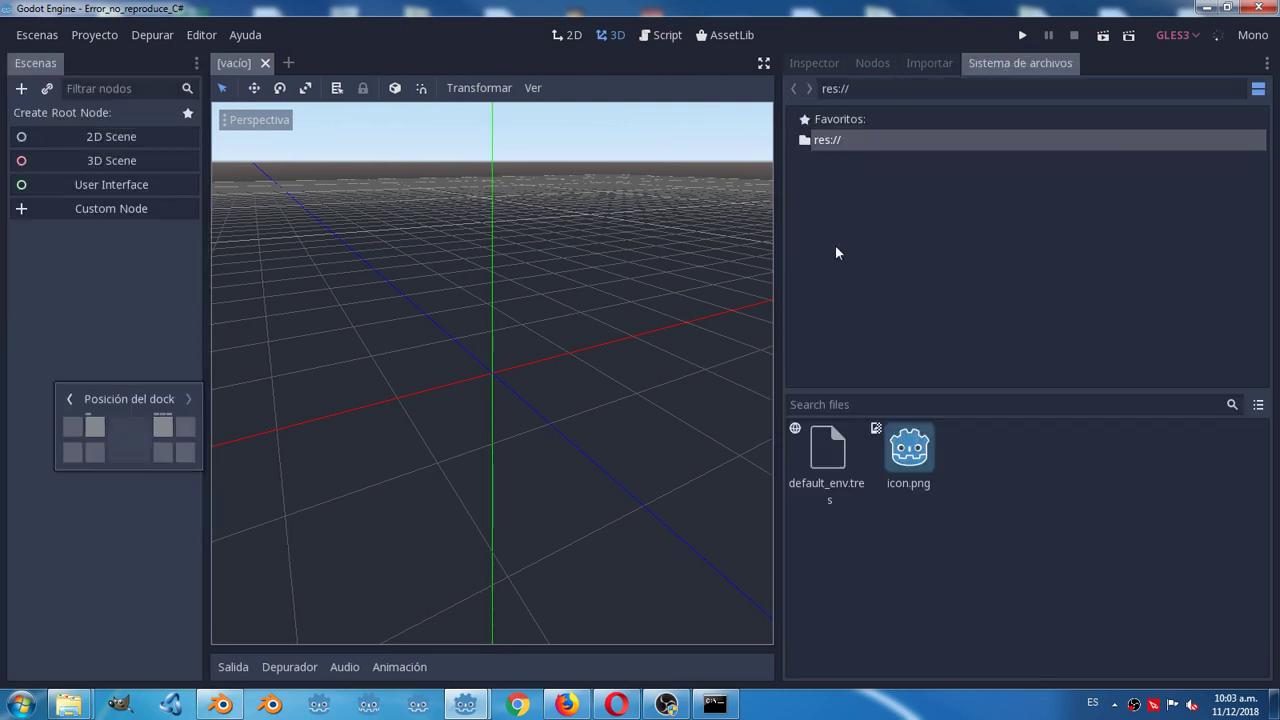
pyautogui.click(813, 66)
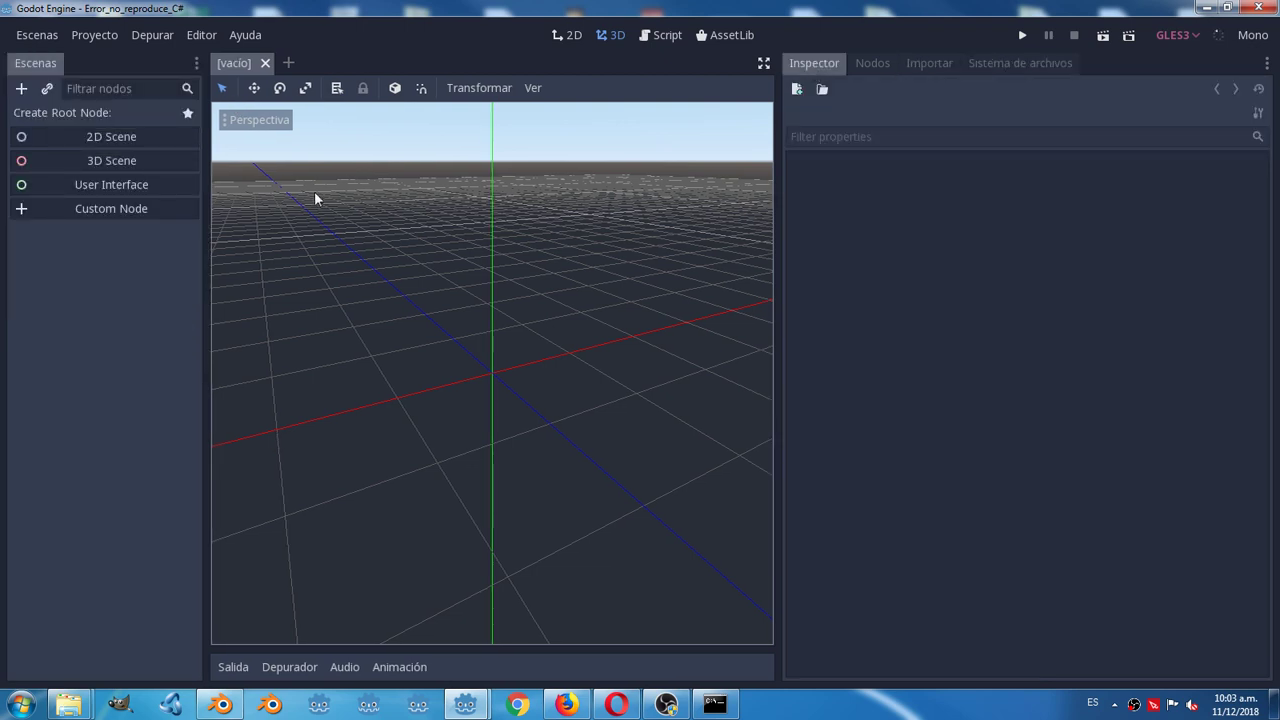
pyautogui.click(90, 159)
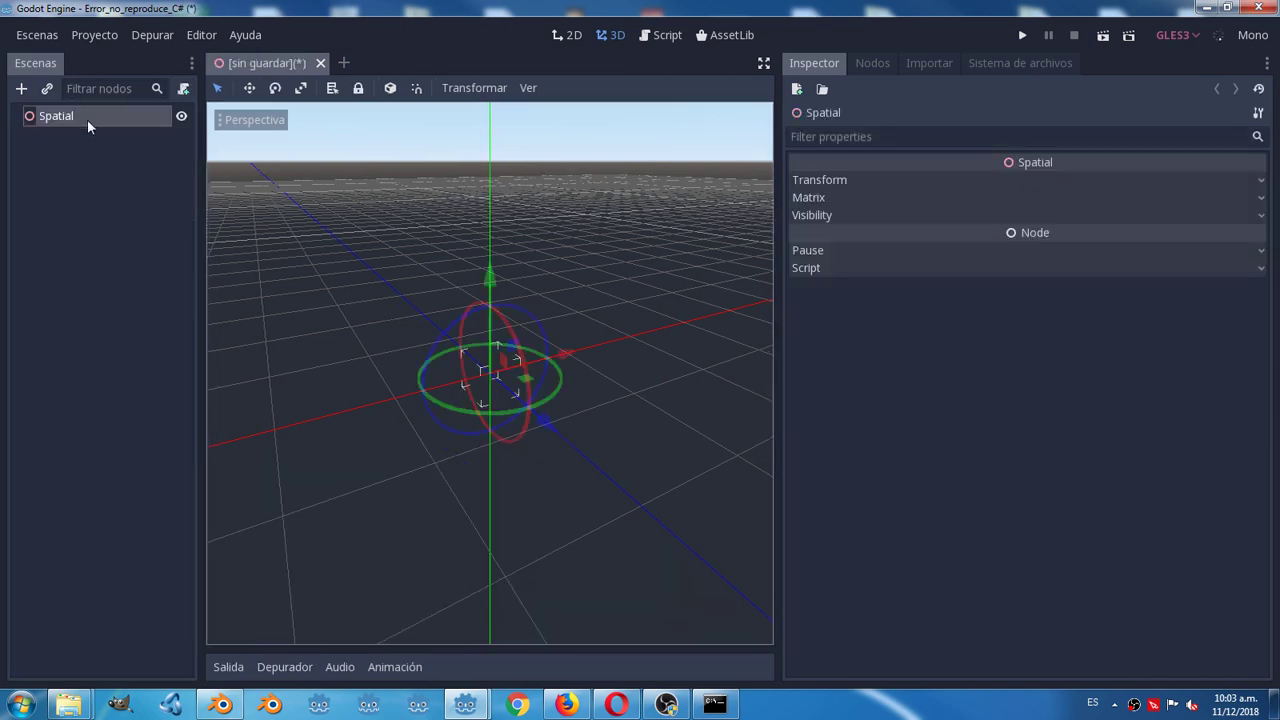
# Rename the Spatial root node to Escena_principal
pyautogui.moveTo(778, 401); pyautogui.dragTo(883, 401)
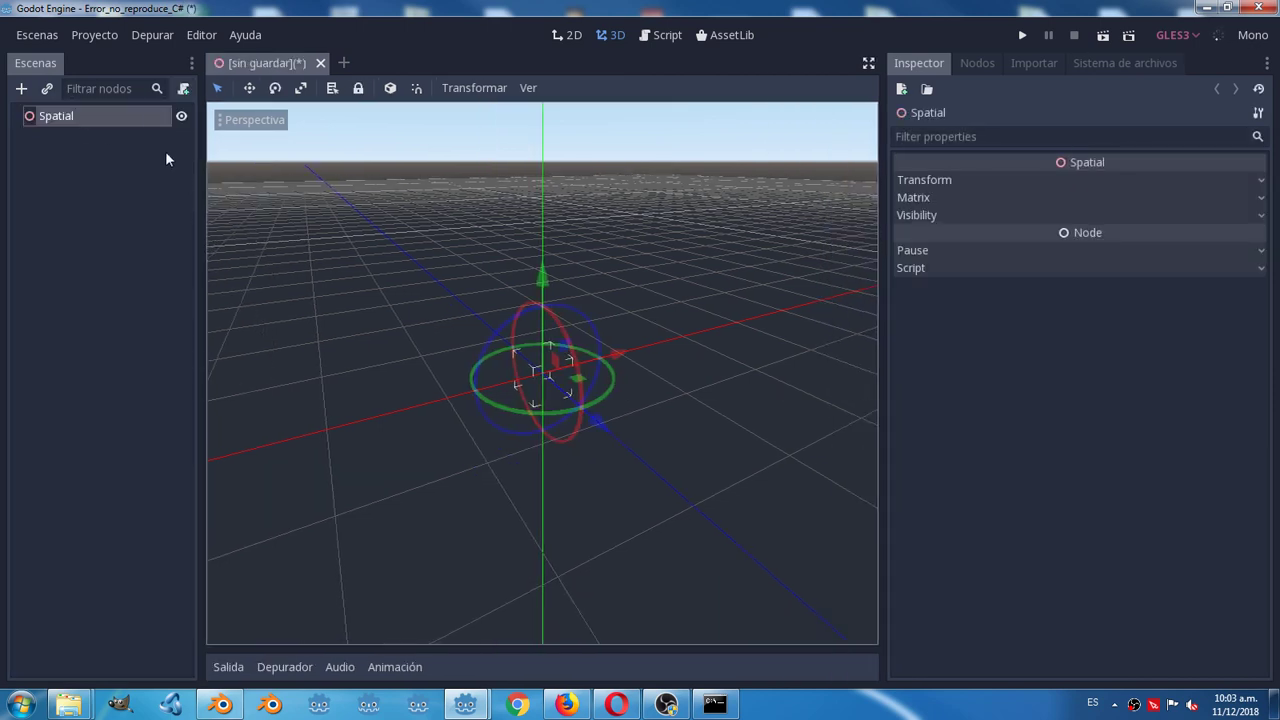
pyautogui.doubleClick(84, 119)
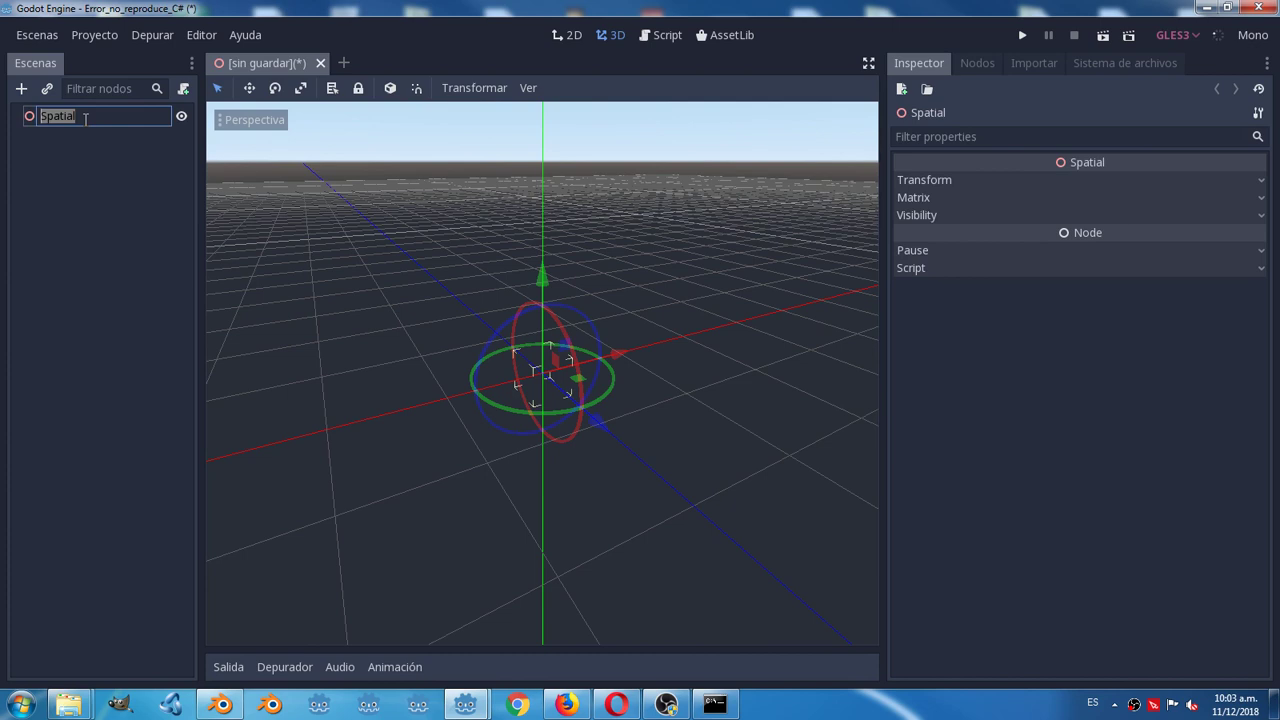
pyautogui.write('Escena_principa')
pyautogui.write('l')
pyautogui.press('Return')
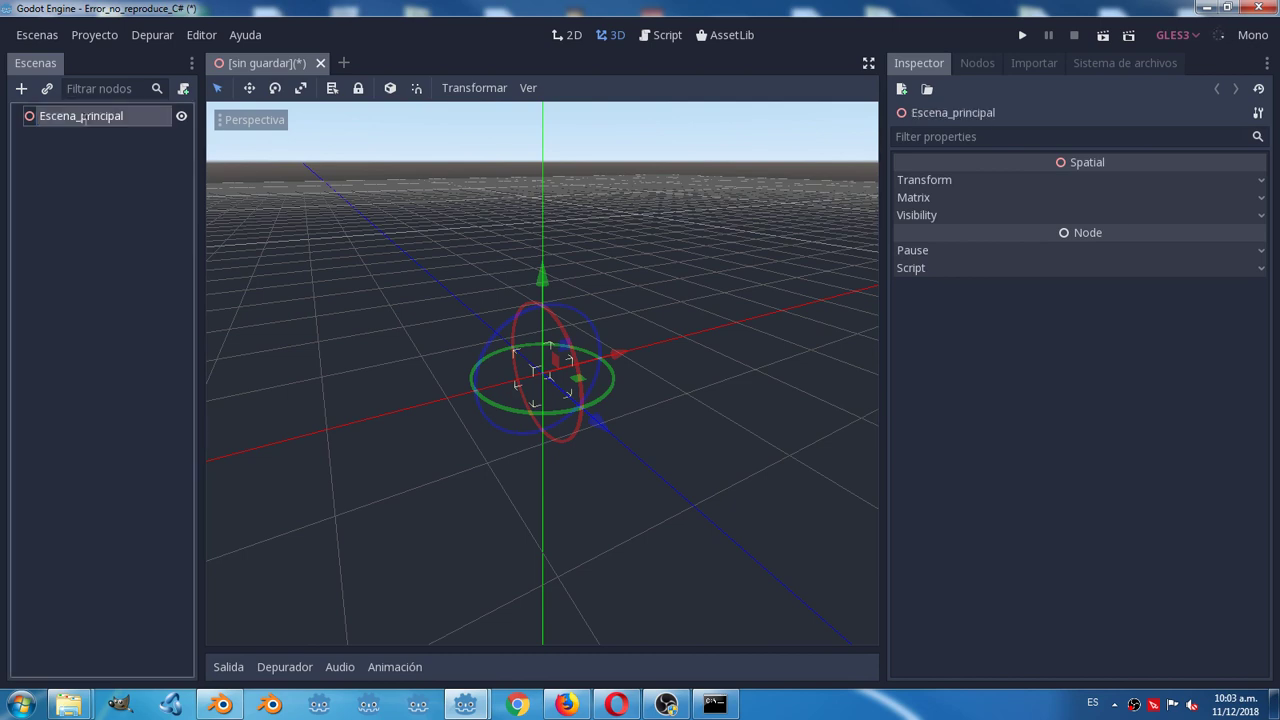
# Show the FileSystem dock with a larger panel, then switch to Explorer
pyautogui.click(1118, 63)
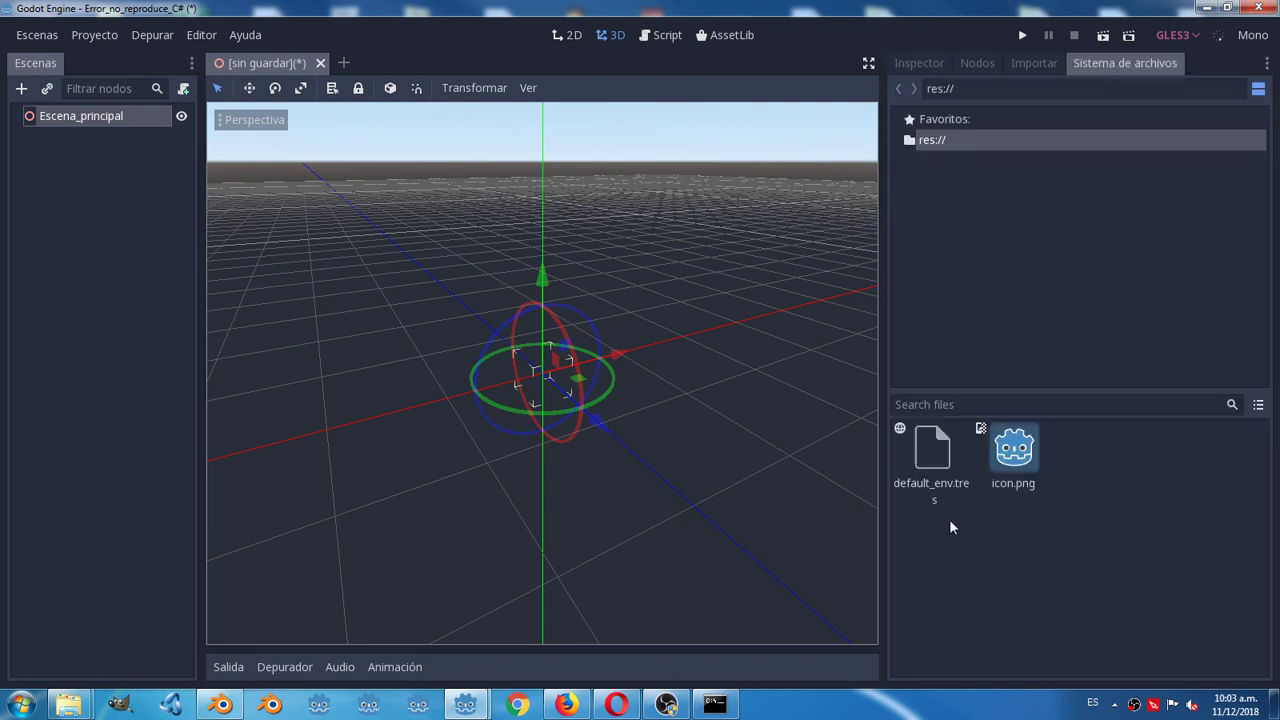
pyautogui.moveTo(883, 517); pyautogui.dragTo(673, 515)
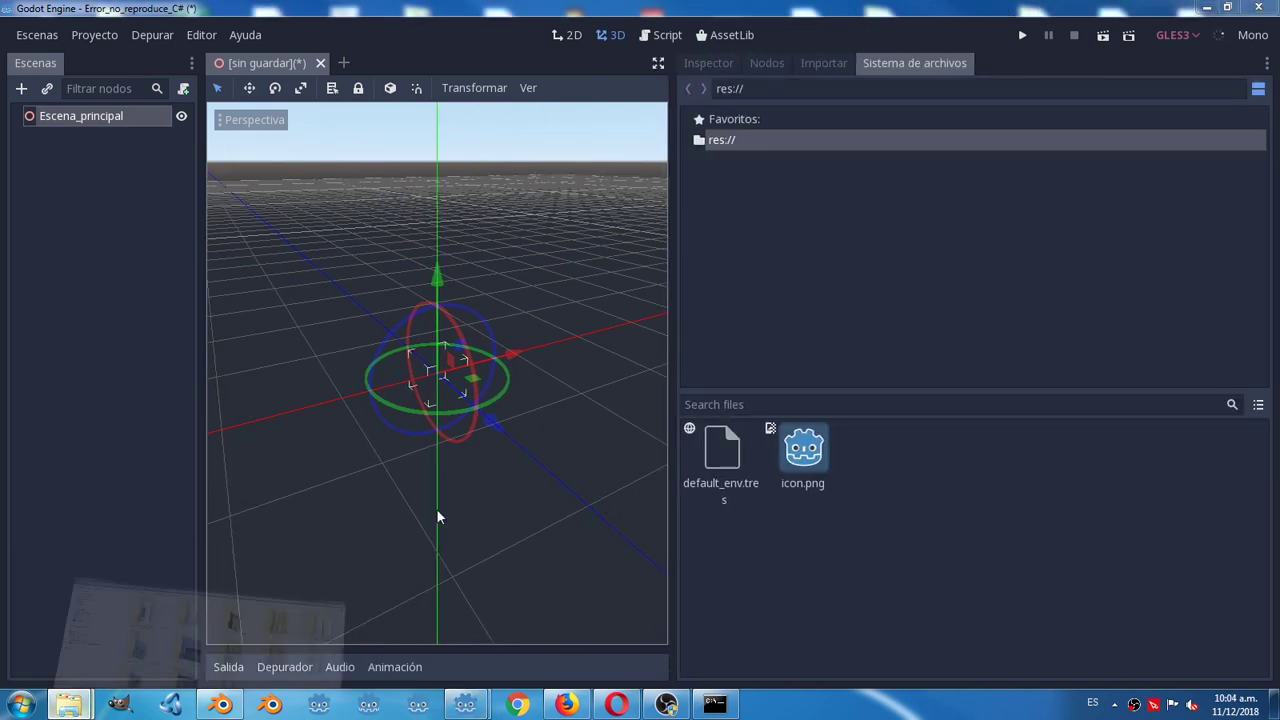
pyautogui.hotkey('alt', 'Tab')
# Check the Properties folder in Gaucho_noel_con_C_#, then drag escenas_importadas toward the Godot editor
pyautogui.doubleClick(1063, 177)
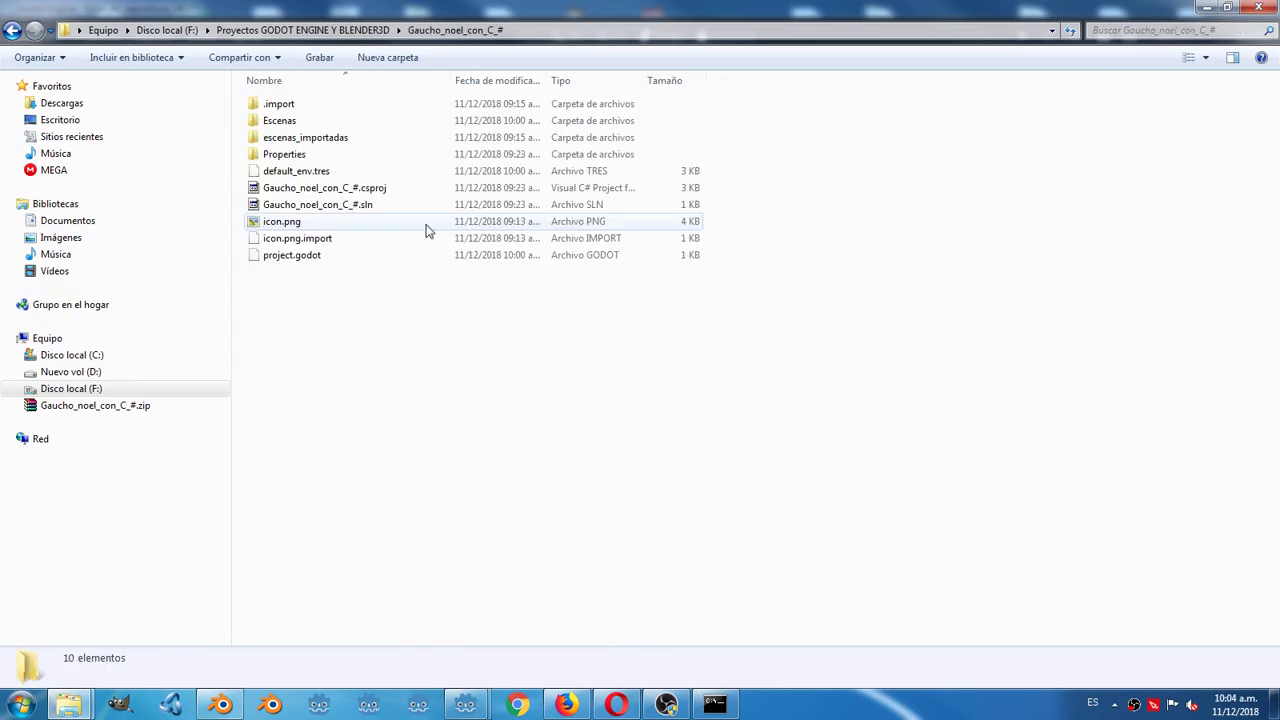
pyautogui.click(290, 121)
pyautogui.keyDown('shift'); pyautogui.click(295, 154); pyautogui.keyUp('shift')
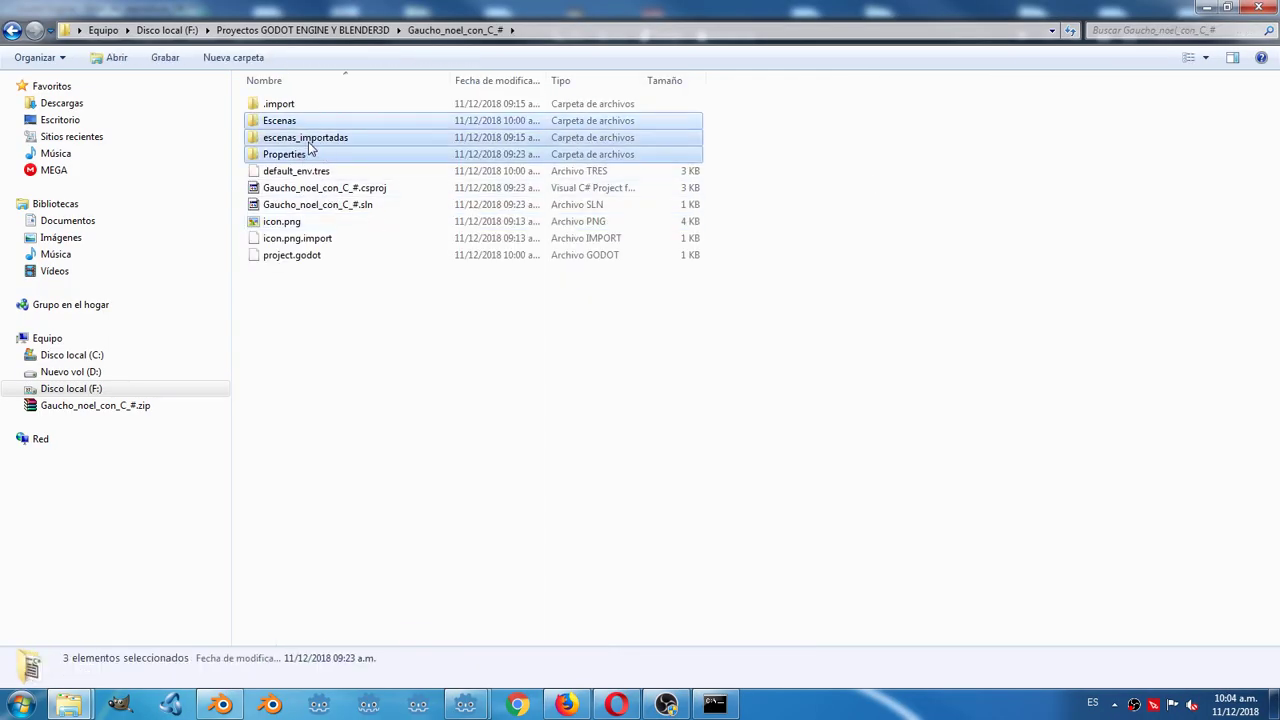
pyautogui.doubleClick(300, 155)
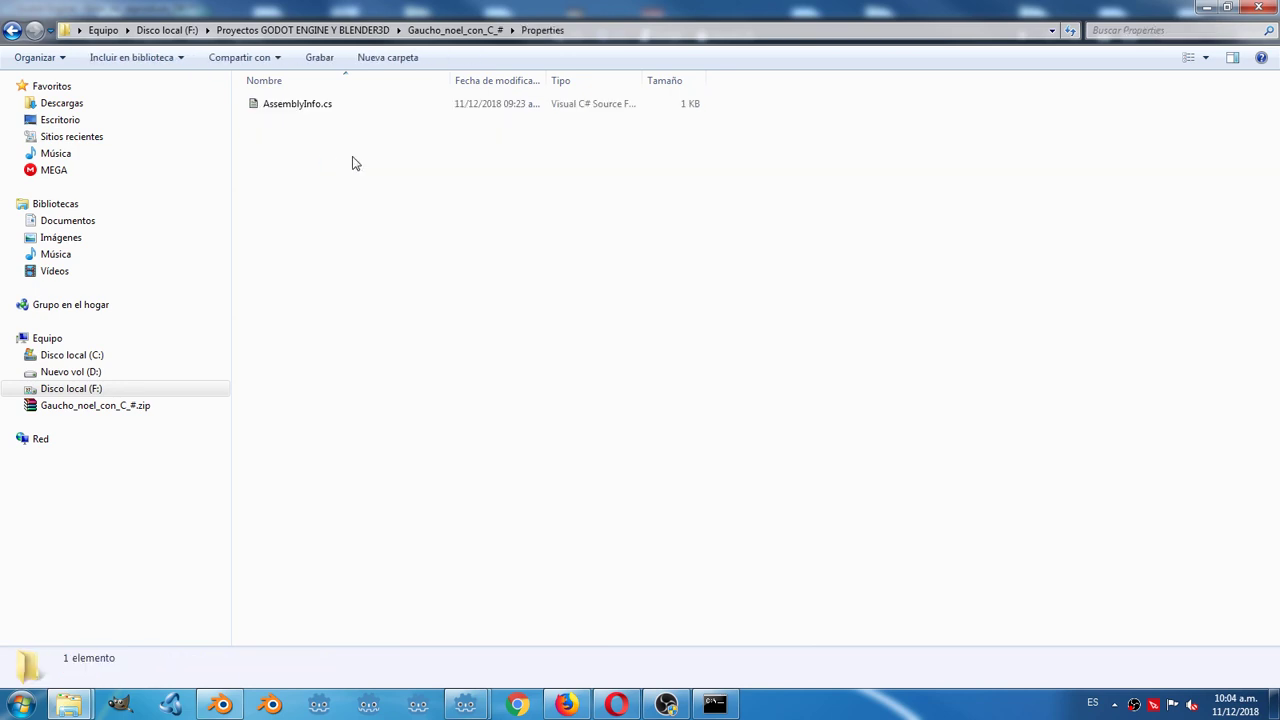
pyautogui.click(13, 30)
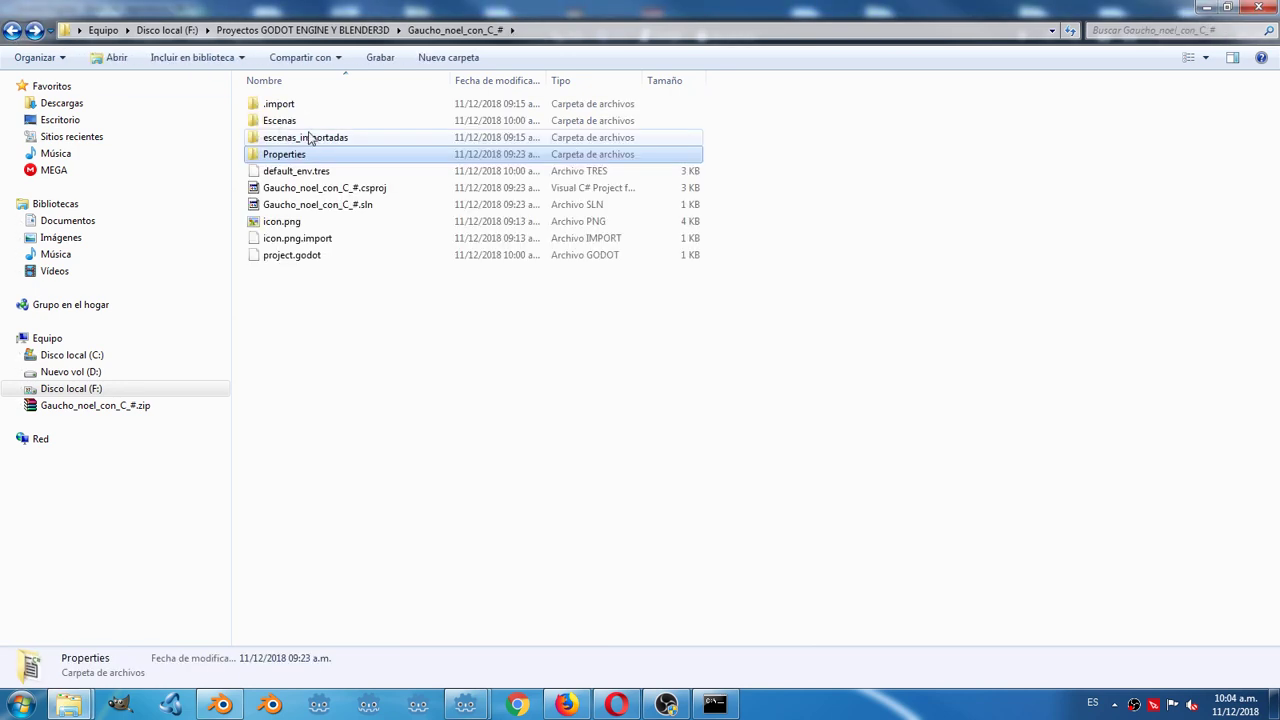
pyautogui.moveTo(318, 140)
pyautogui.mouseDown()
pyautogui.moveTo(300, 148)
pyautogui.moveTo(590, 621)
pyautogui.mouseUp()
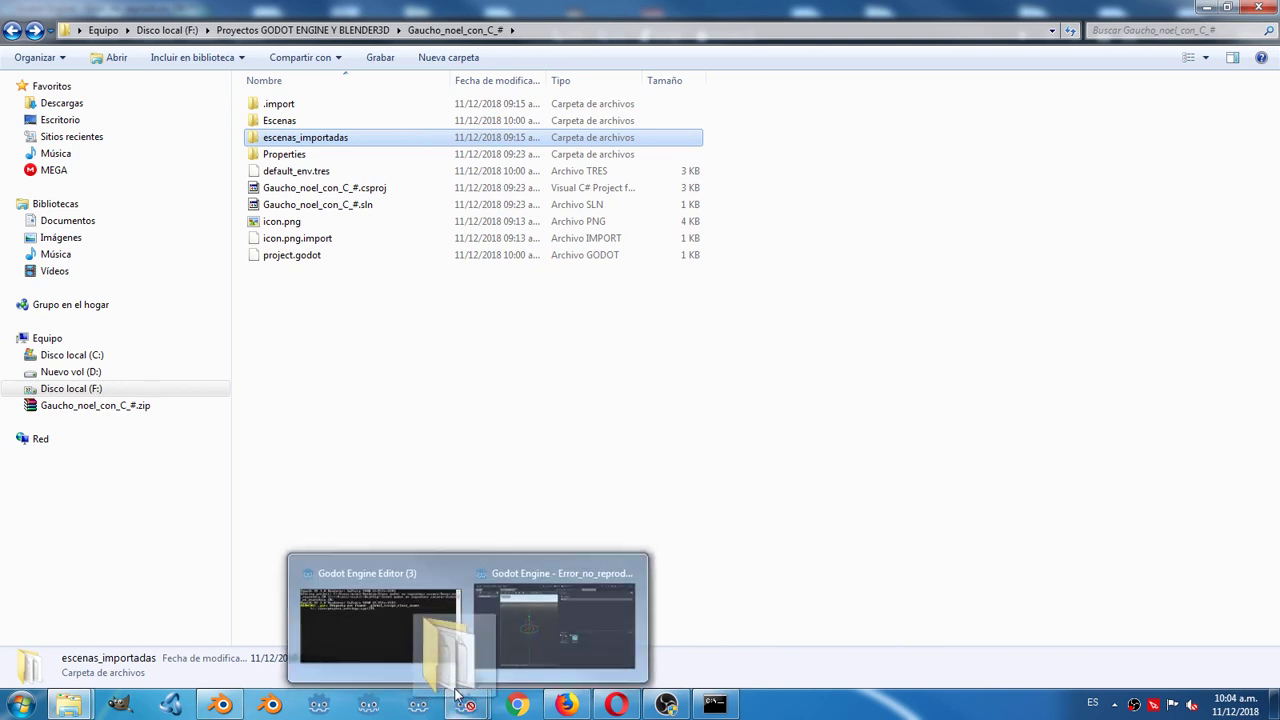
pyautogui.moveTo(590, 621)
pyautogui.mouseDown()
pyautogui.moveTo(465, 708)
pyautogui.moveTo(512, 660)
pyautogui.mouseUp()
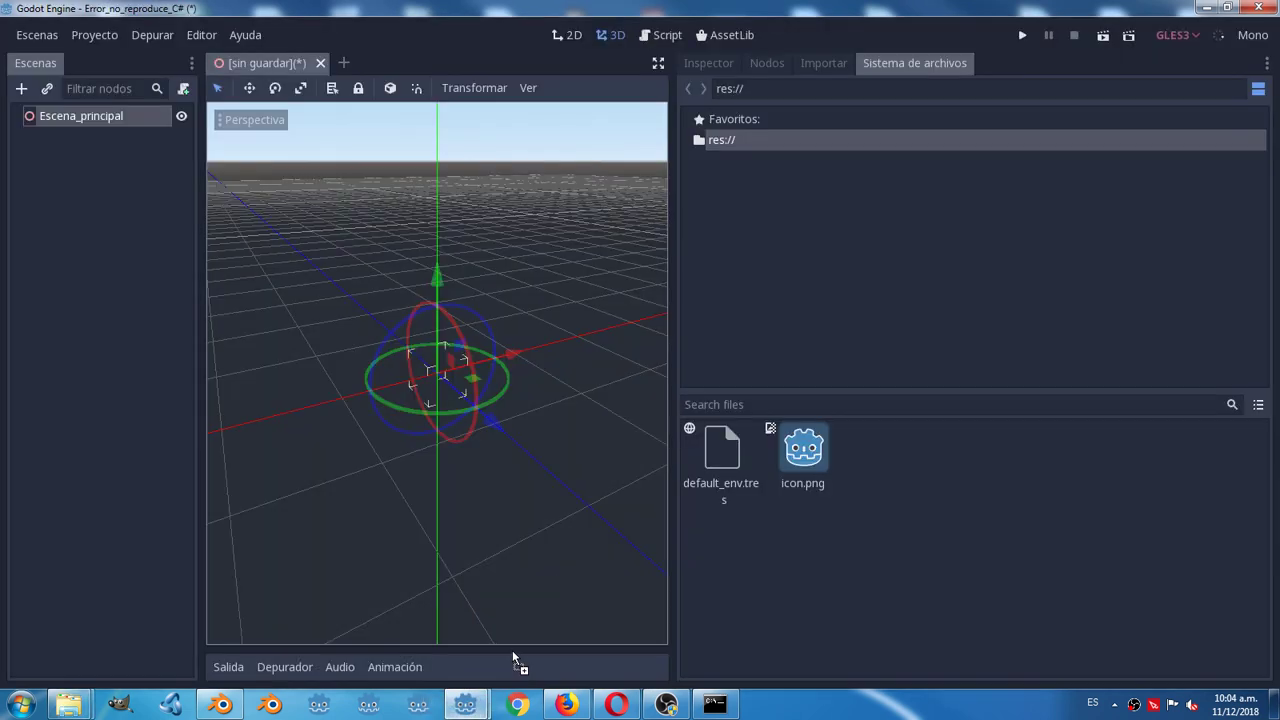
# Try dropping escenas_importadas into the FileSystem dock, then return to the Gaucho_noel_con_C_# Explorer window
pyautogui.moveTo(854, 546); pyautogui.dragTo(902, 546)
pyautogui.moveTo(672, 563); pyautogui.dragTo(737, 563)
pyautogui.moveTo(68, 705)
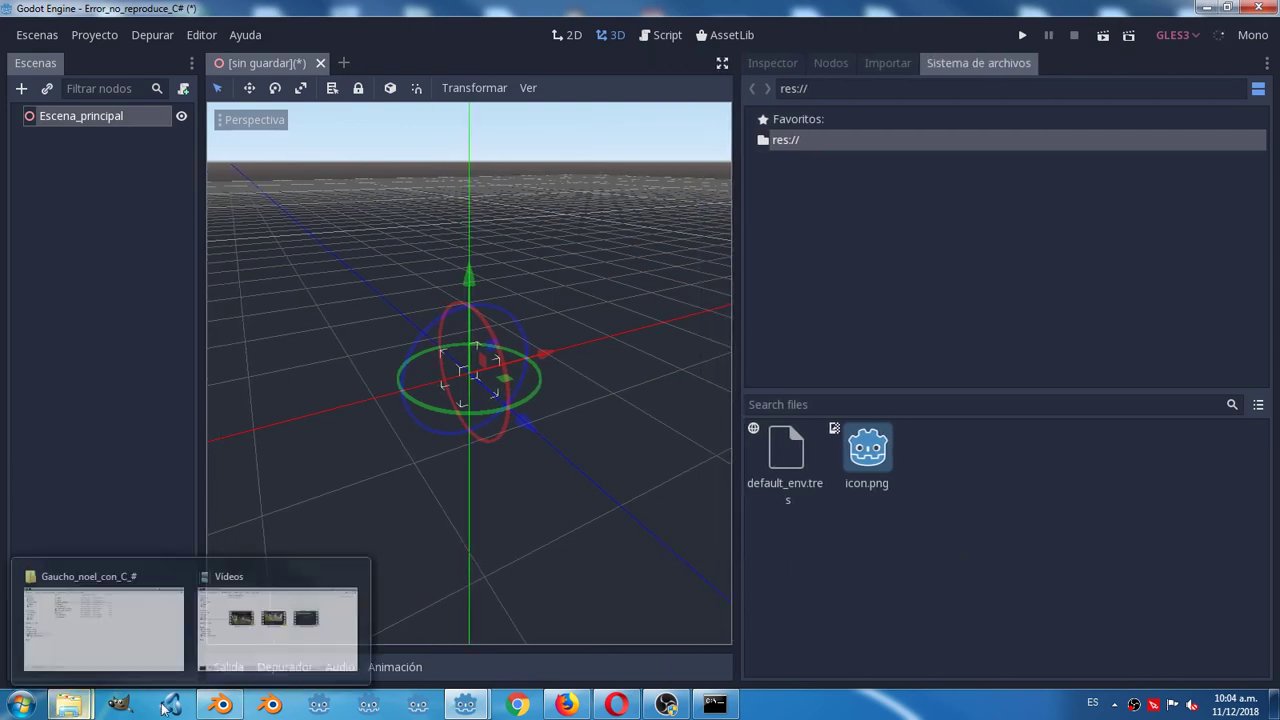
pyautogui.rightClick(822, 594)
pyautogui.click(937, 665)
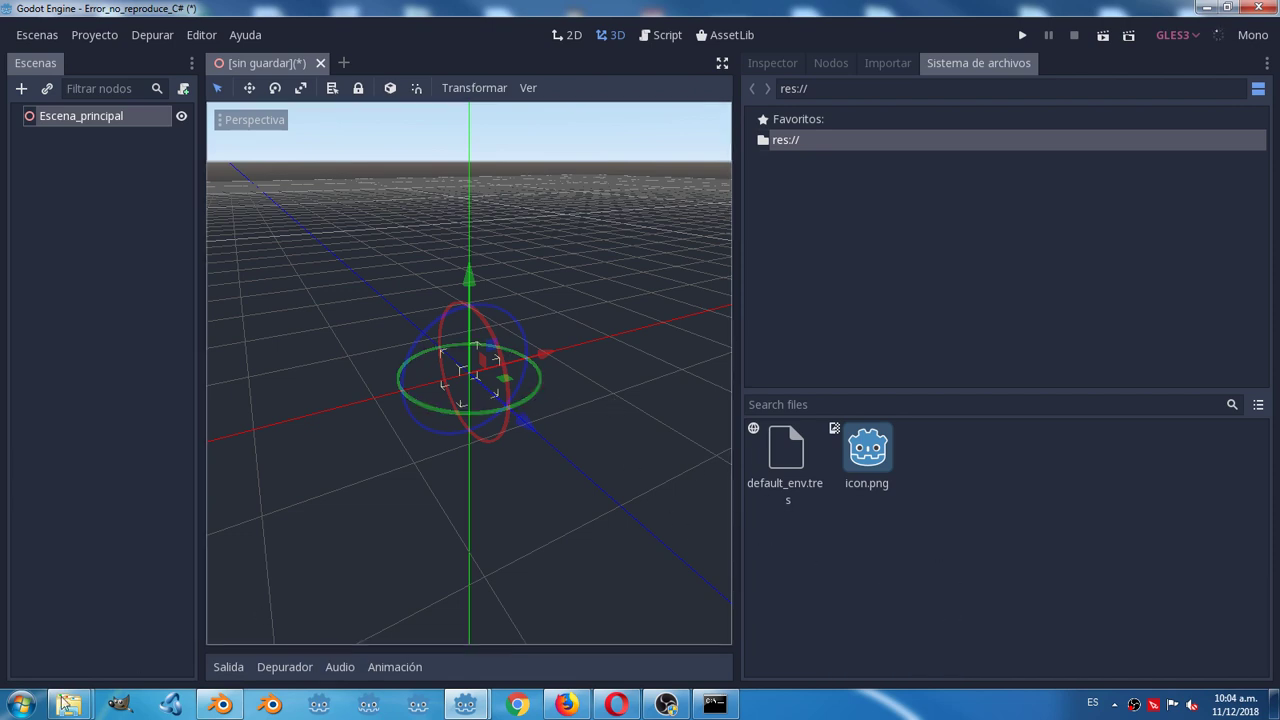
# Copy the escenas_importadas folder from the Gaucho_noel_con_C_# project
pyautogui.moveTo(66, 705)
pyautogui.click(100, 632)
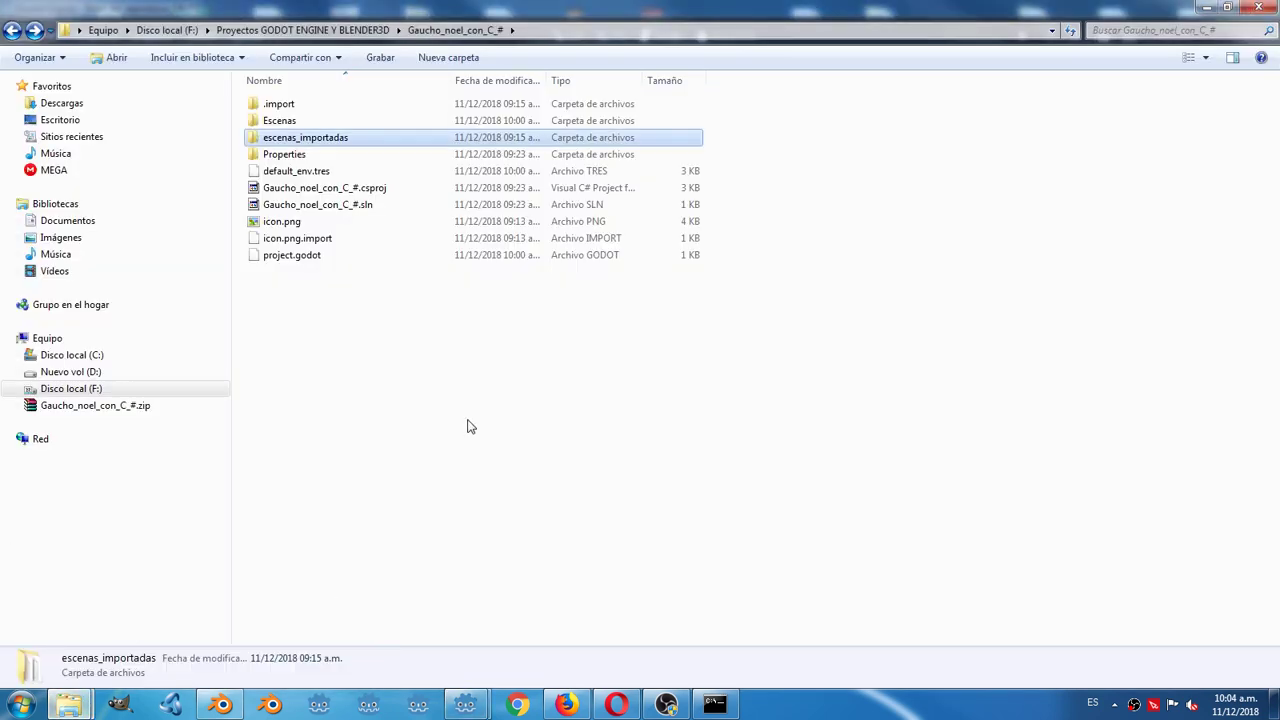
pyautogui.rightClick(310, 147)
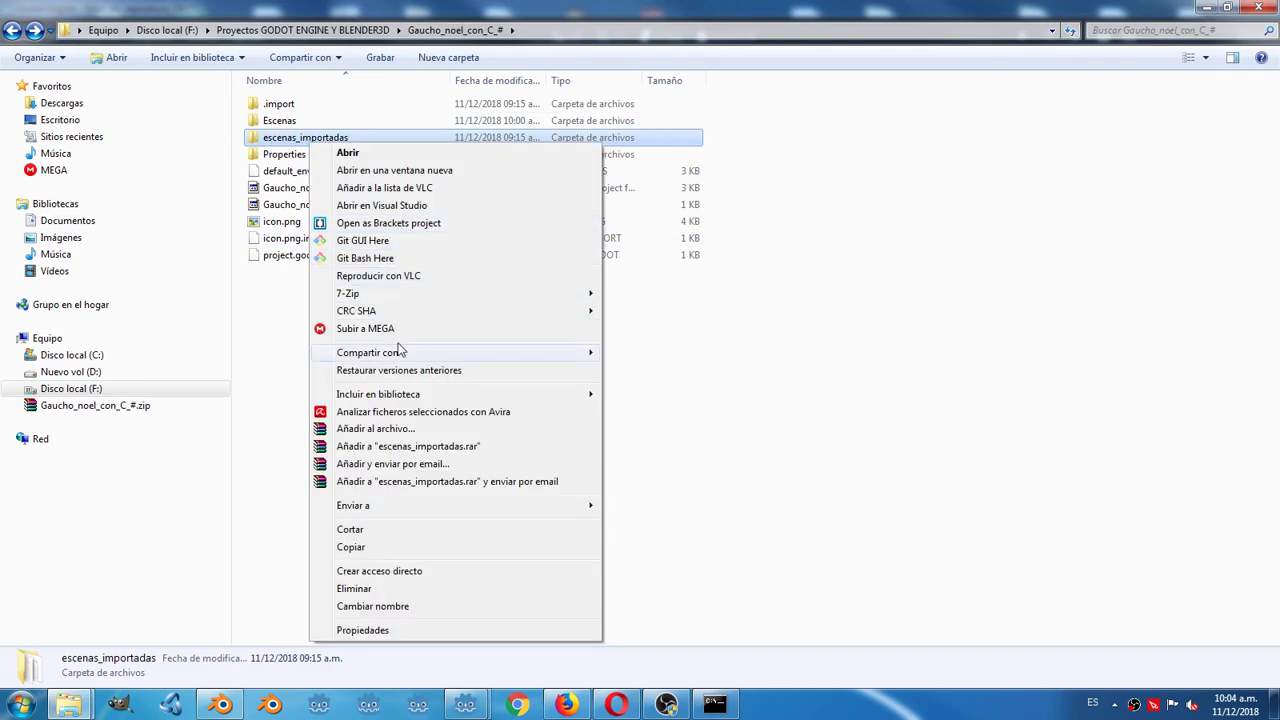
pyautogui.click(380, 550)
# Paste escenas_importadas into the Error_no_reproduce_C# project folder on the Desktop
pyautogui.click(1206, 7)
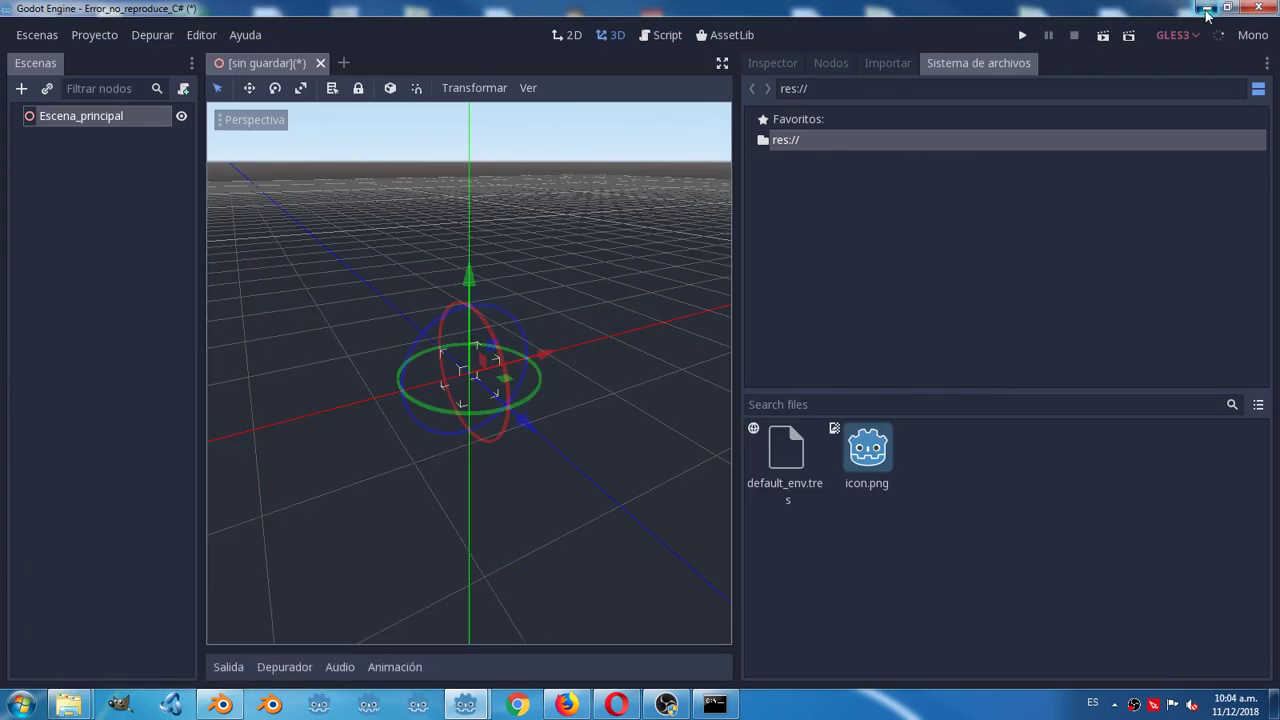
pyautogui.click(1207, 7)
pyautogui.doubleClick(390, 341)
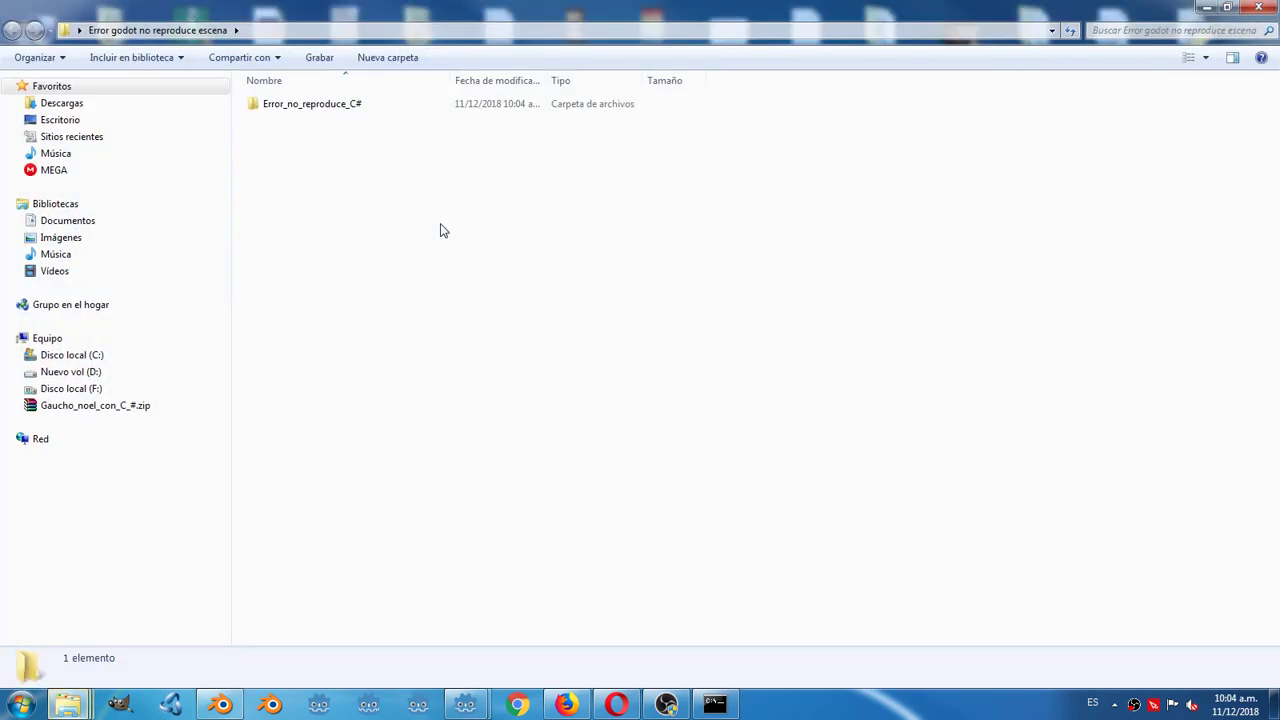
pyautogui.doubleClick(300, 104)
pyautogui.rightClick(316, 272)
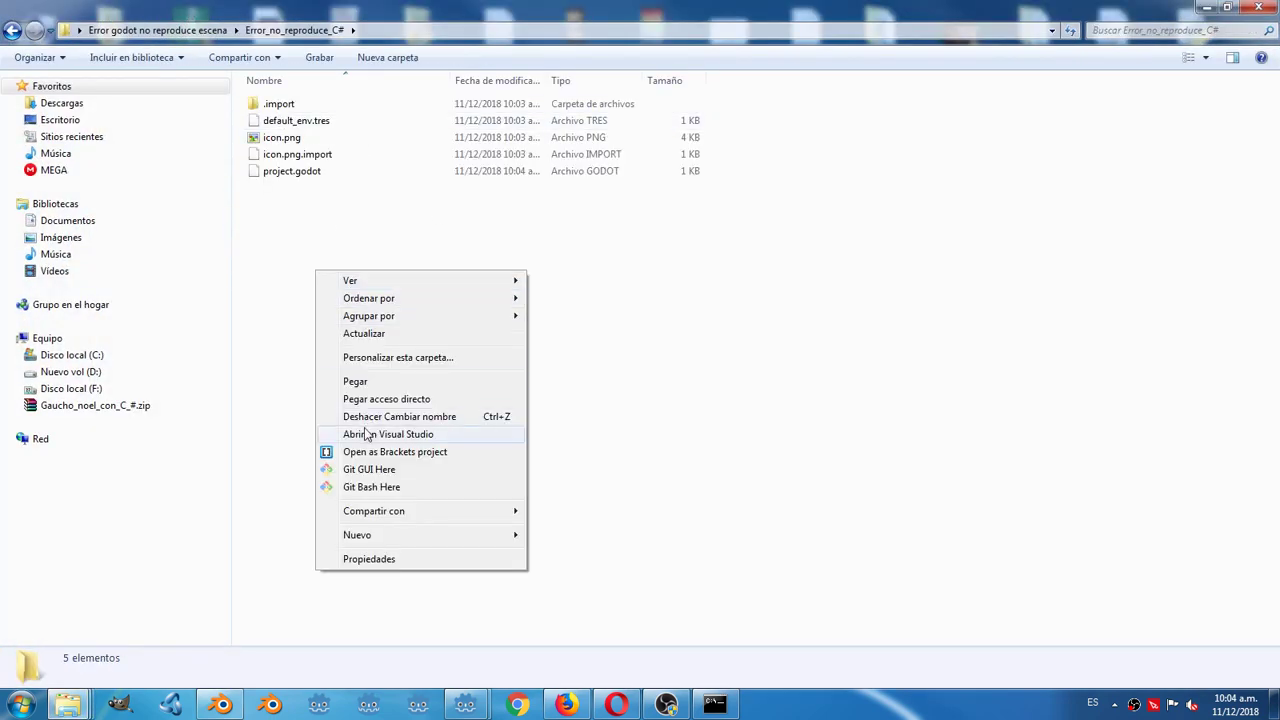
pyautogui.click(355, 380)
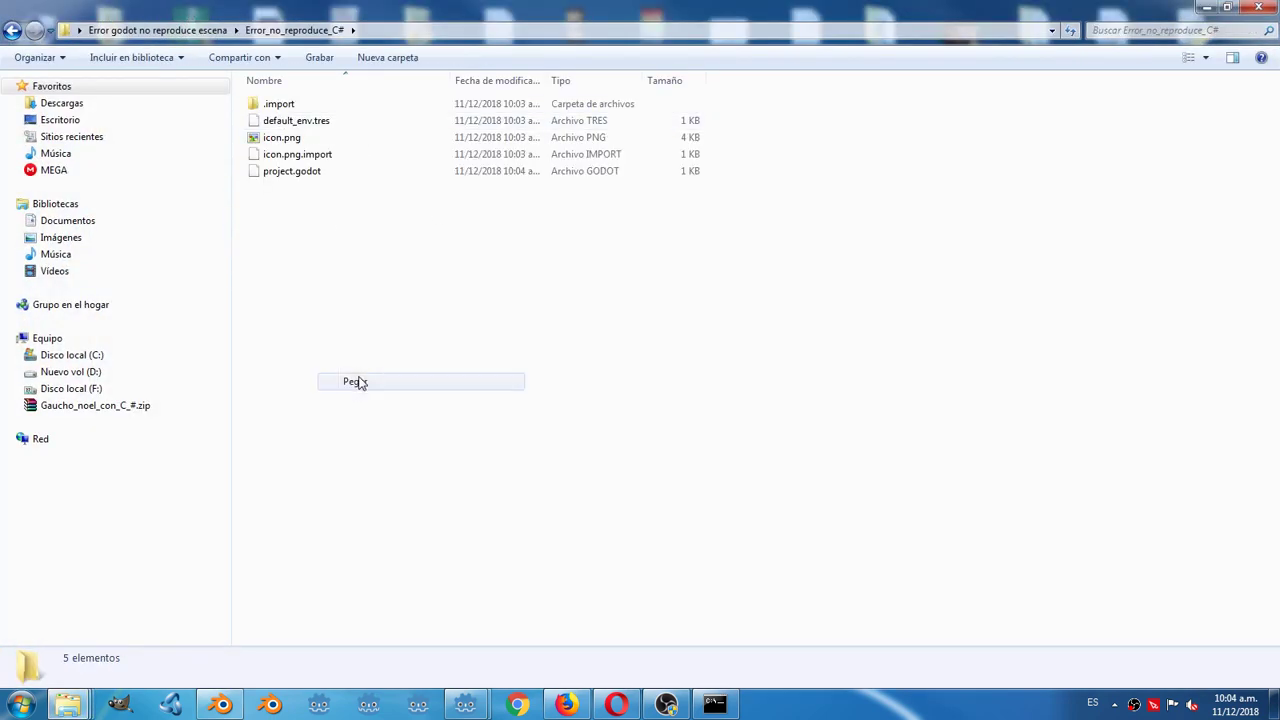
pyautogui.click(465, 704)
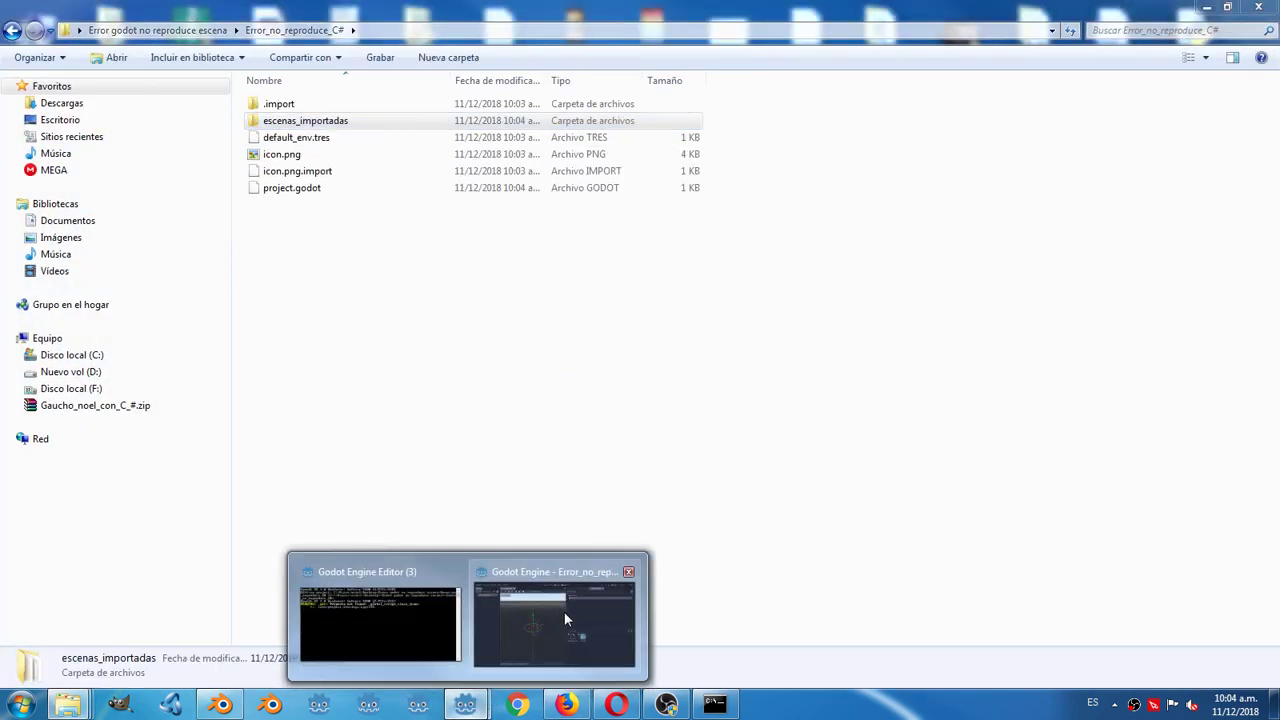
pyautogui.click(1224, 9)
# Bring back the maximized Godot editor and locate carruaje_y_papanuel.dae in escenas_importadas
pyautogui.click(465, 704)
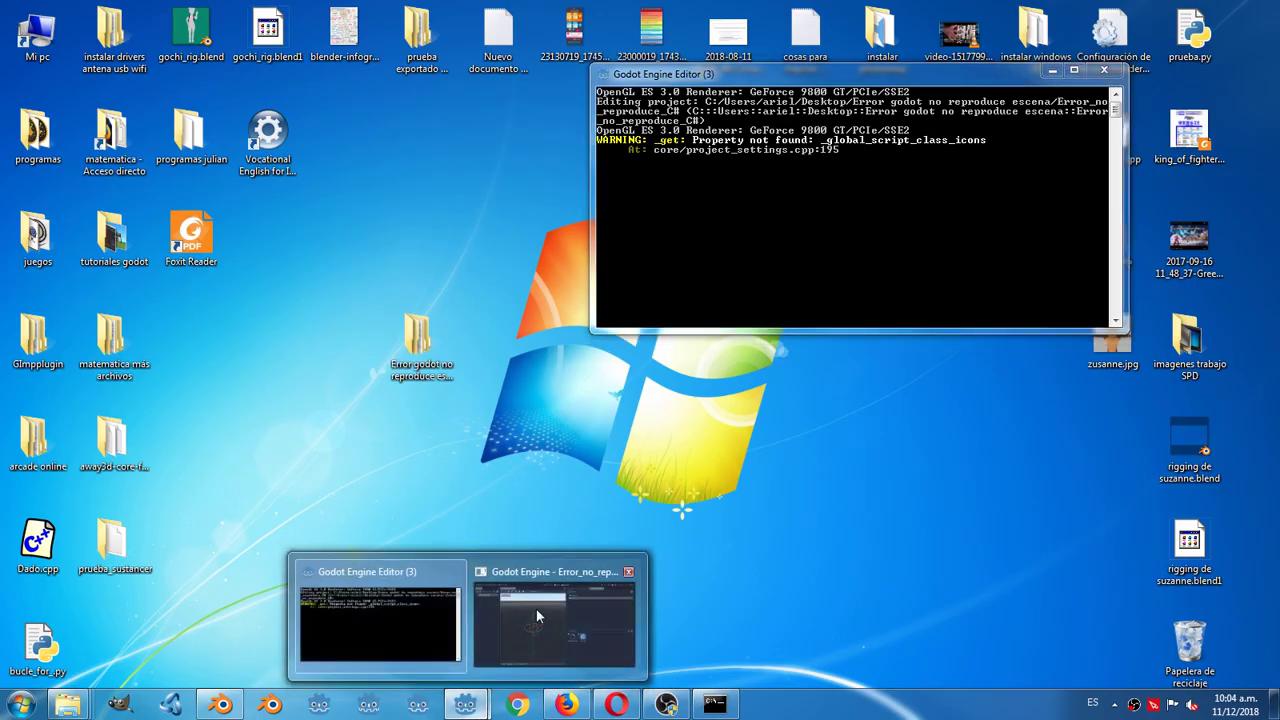
pyautogui.click(538, 602)
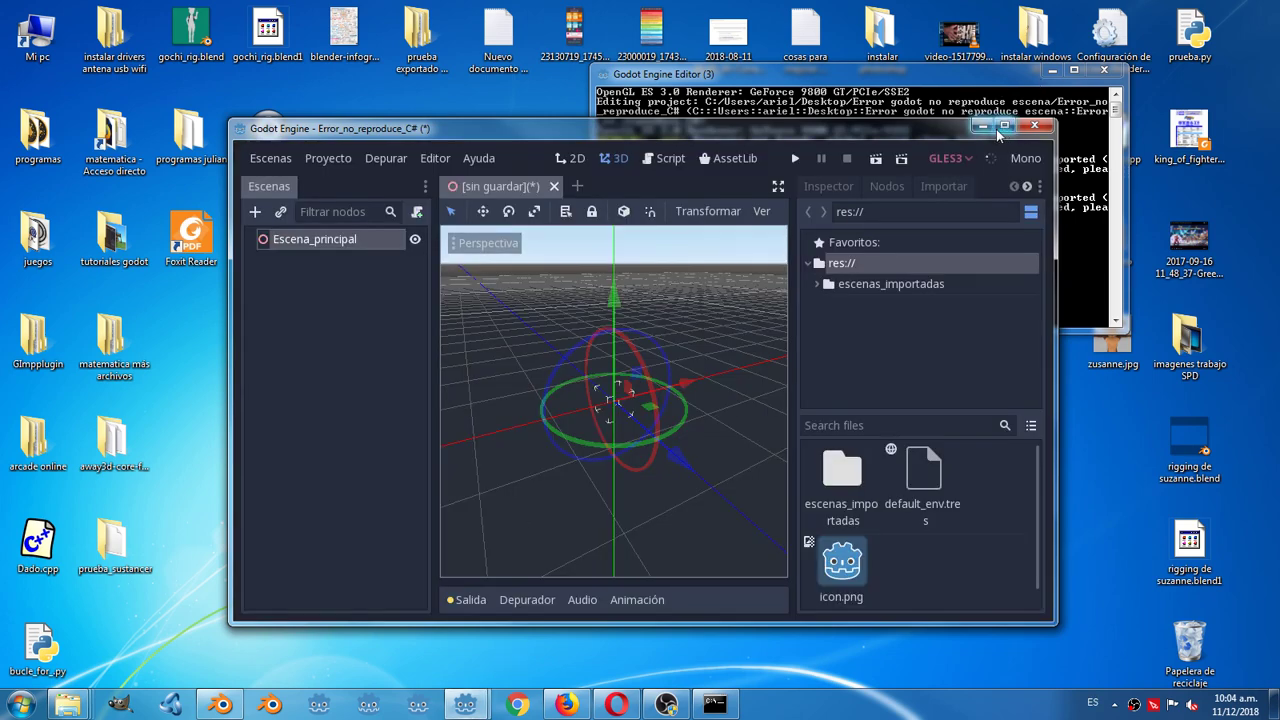
pyautogui.click(1004, 126)
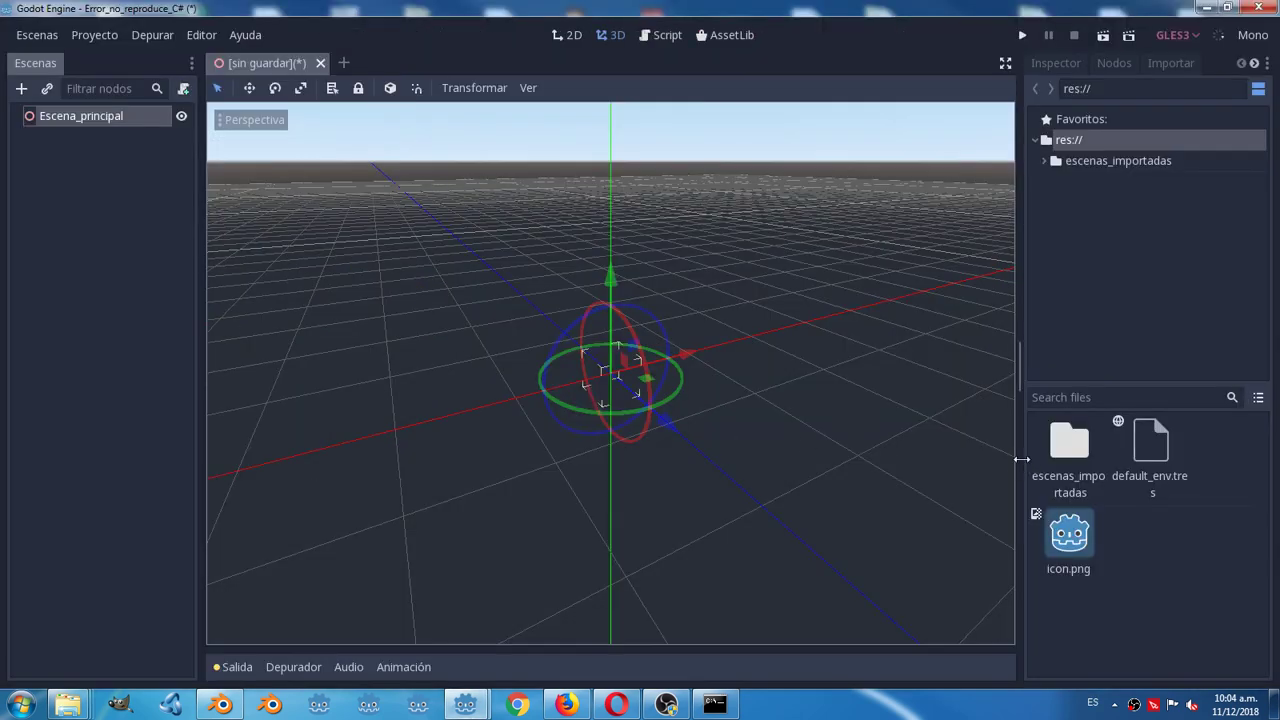
pyautogui.moveTo(1021, 460); pyautogui.dragTo(923, 457)
pyautogui.doubleClick(968, 450)
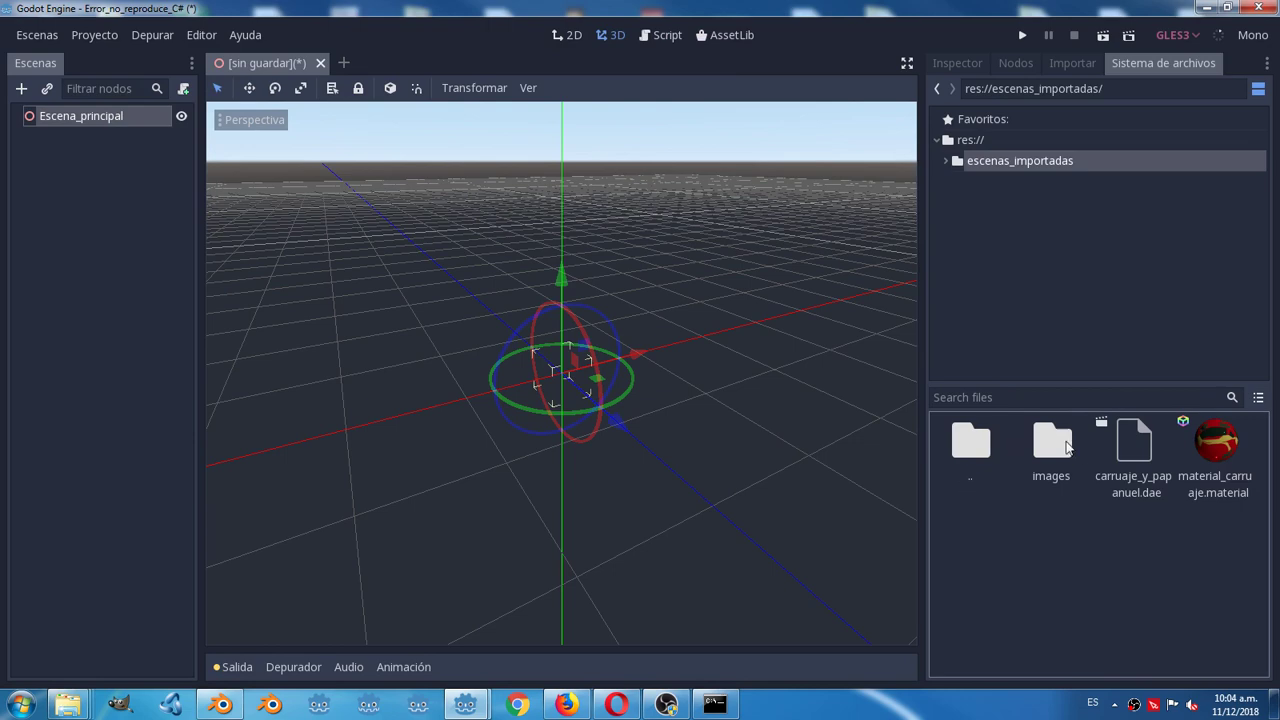
pyautogui.click(1128, 453)
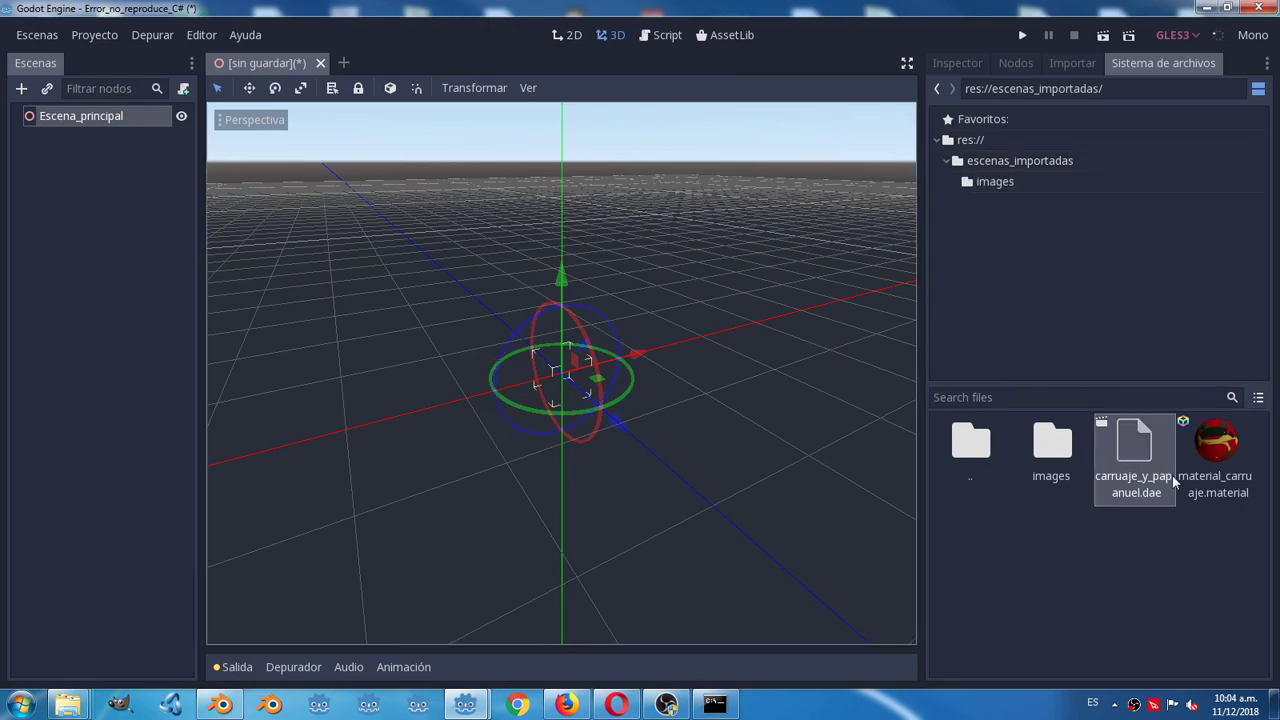
# Create a new inherited scene from carruaje_y_papanuel.dae and look over the sleigh
pyautogui.doubleClick(1152, 445)
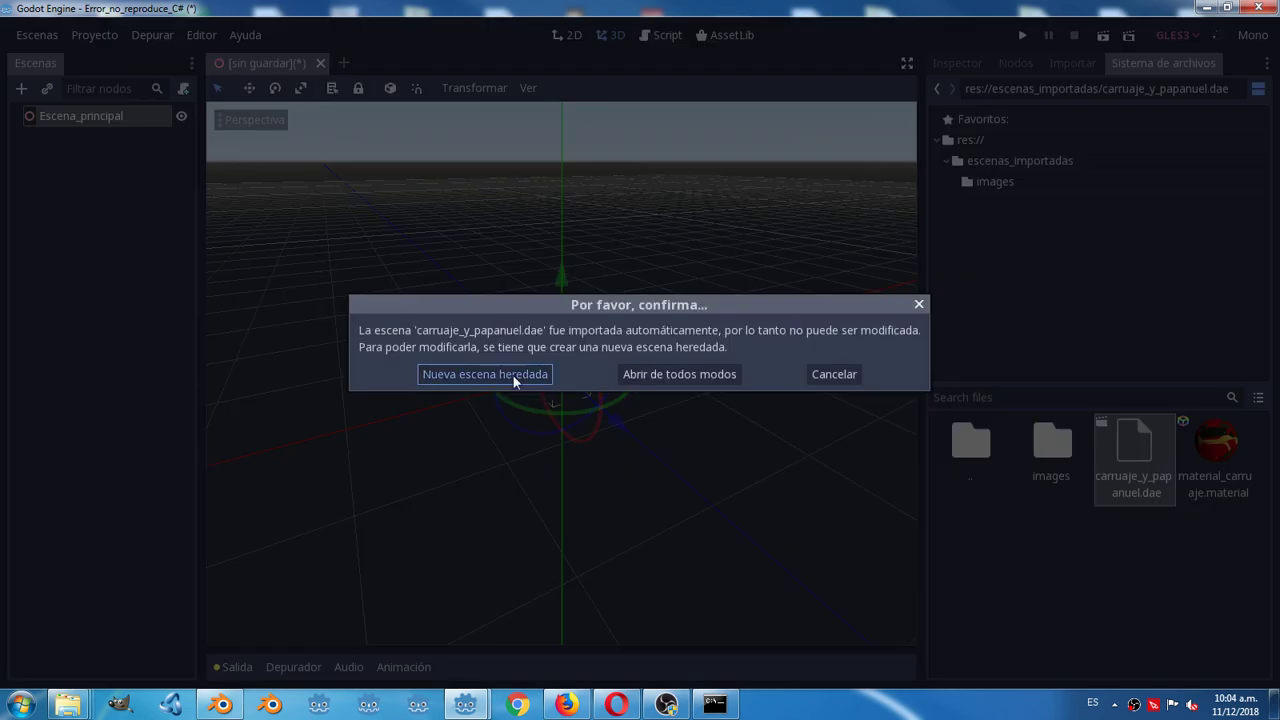
pyautogui.click(512, 374)
pyautogui.moveTo(484, 410); pyautogui.dragTo(540, 414, button='middle')
pyautogui.scroll(-5, 365, 417)
pyautogui.moveTo(365, 417); pyautogui.dragTo(652, 427, button='middle')
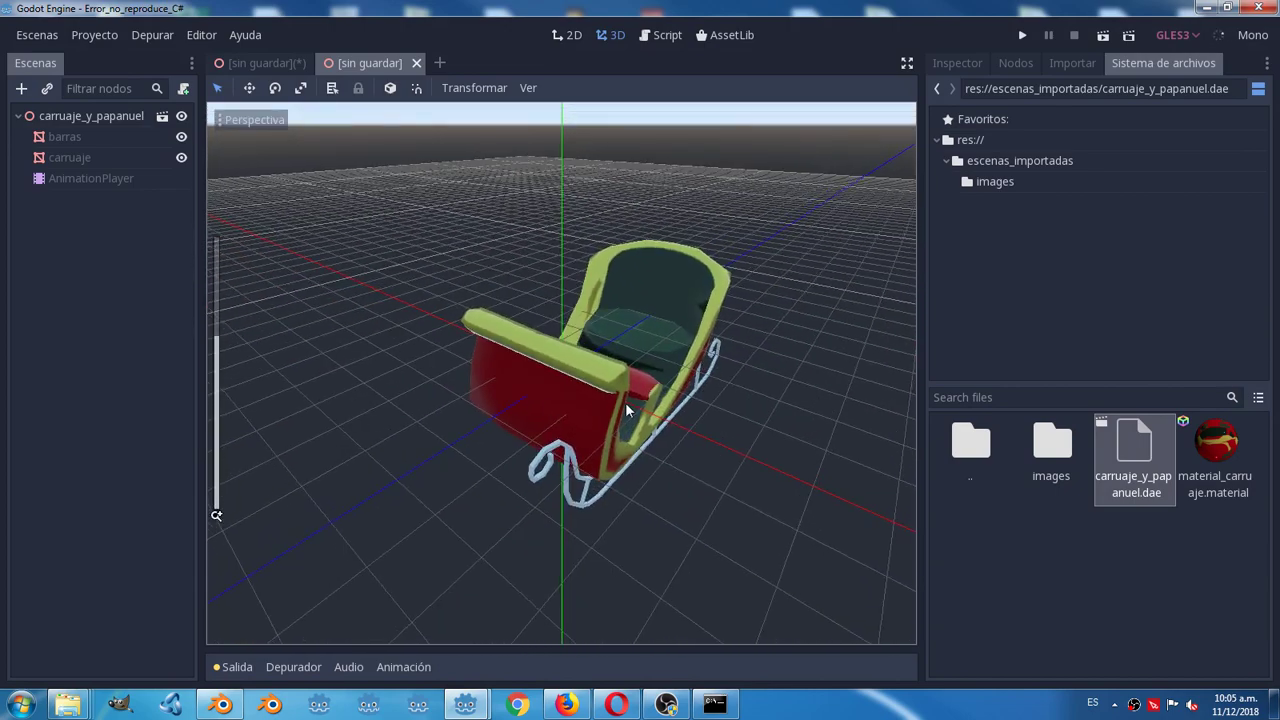
pyautogui.scroll(2, 652, 427)
# Save the inherited scene as carruaje_y_papanuel.tscn in the res:// root
pyautogui.click(37, 35)
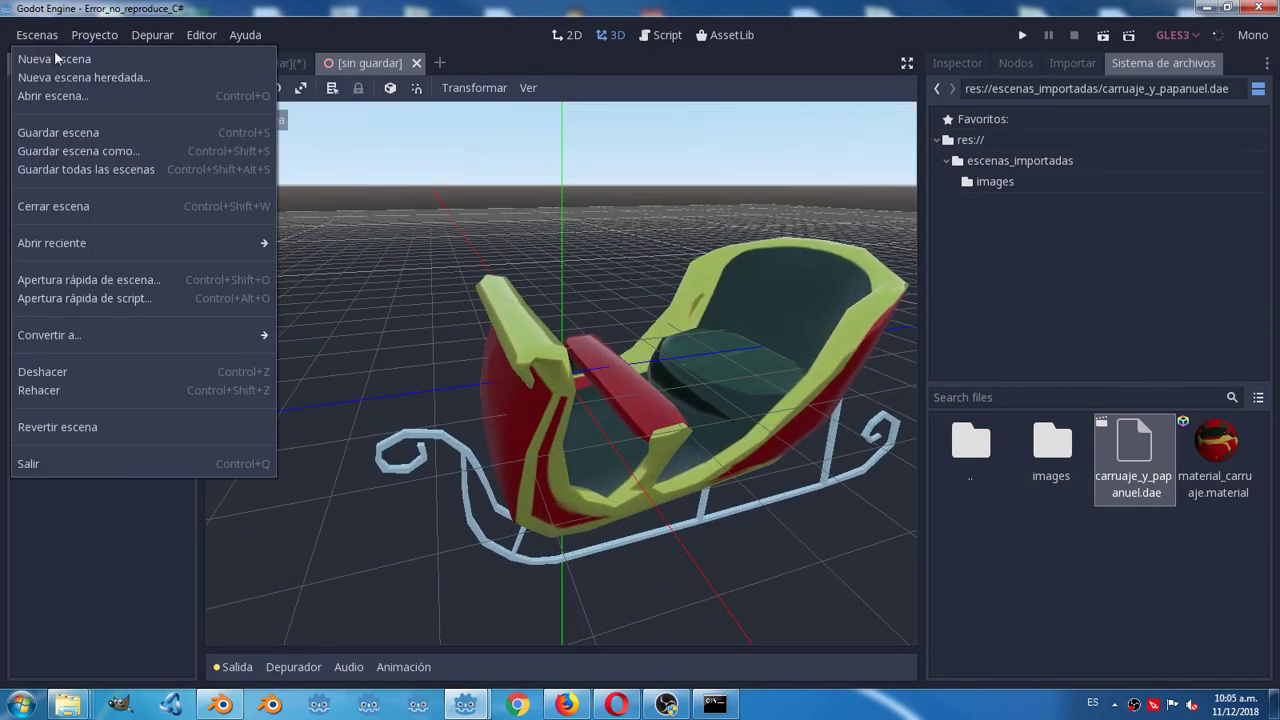
pyautogui.click(90, 151)
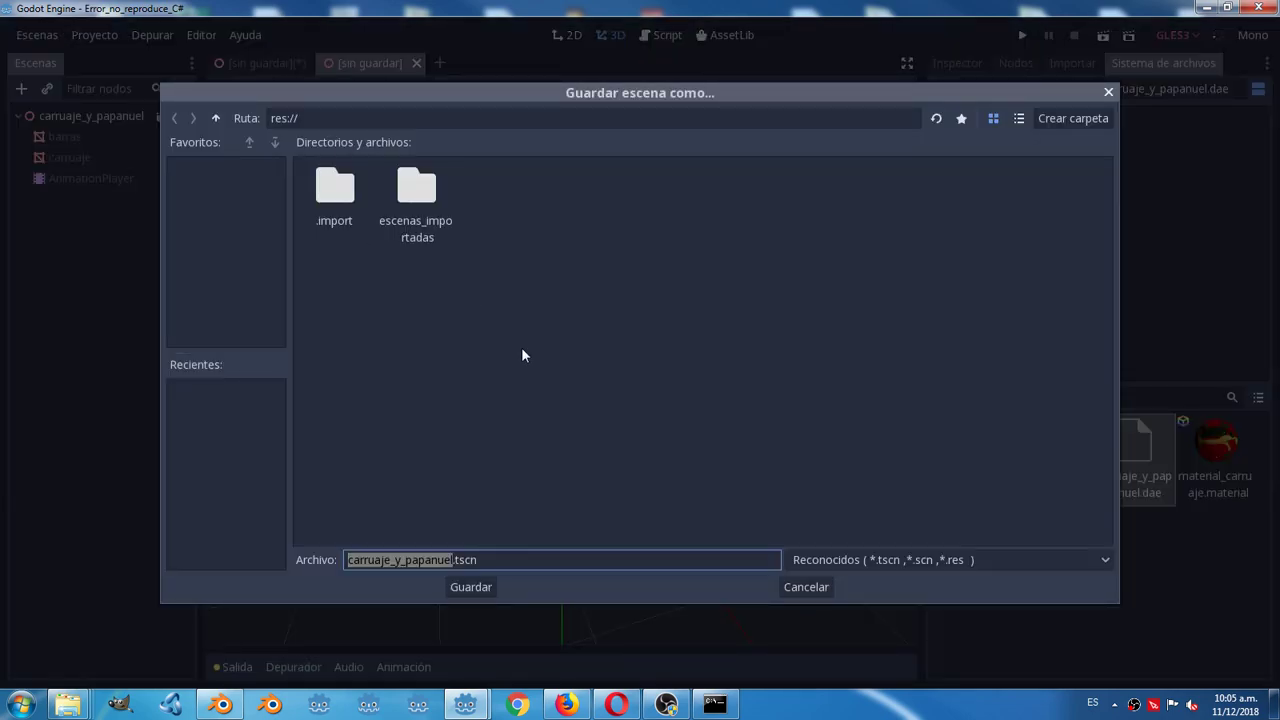
pyautogui.click(470, 587)
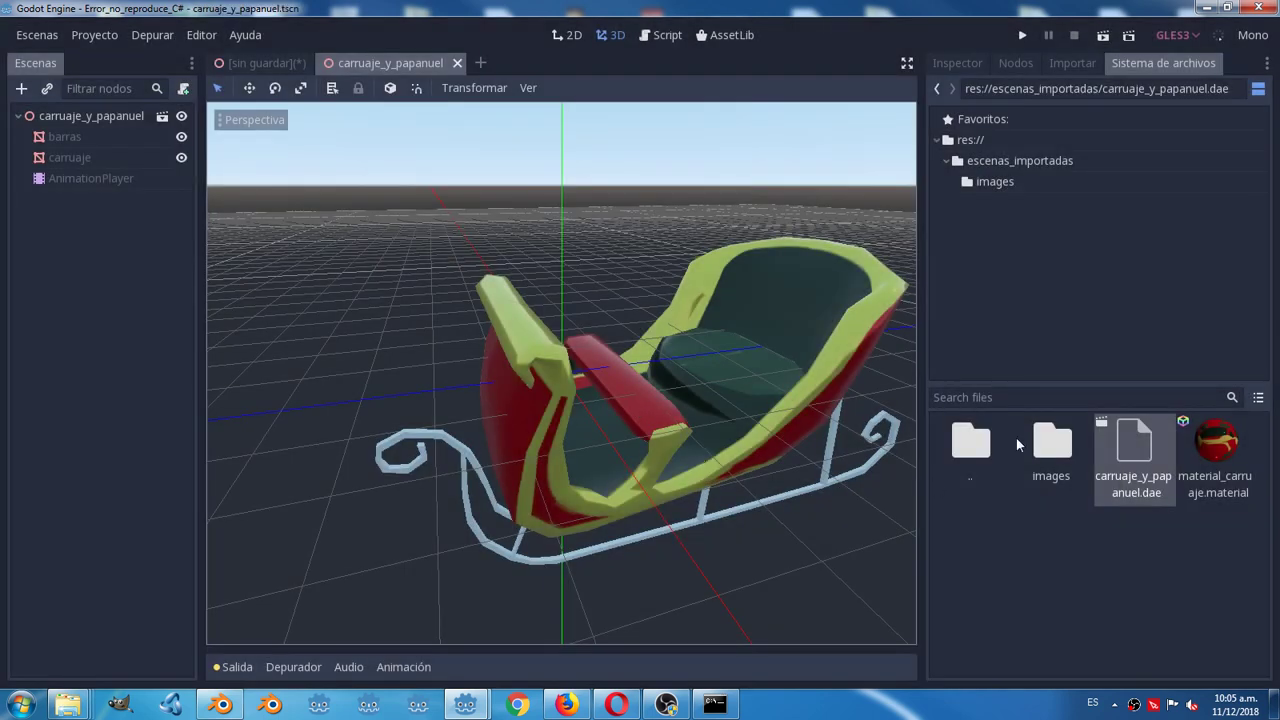
pyautogui.doubleClick(970, 440)
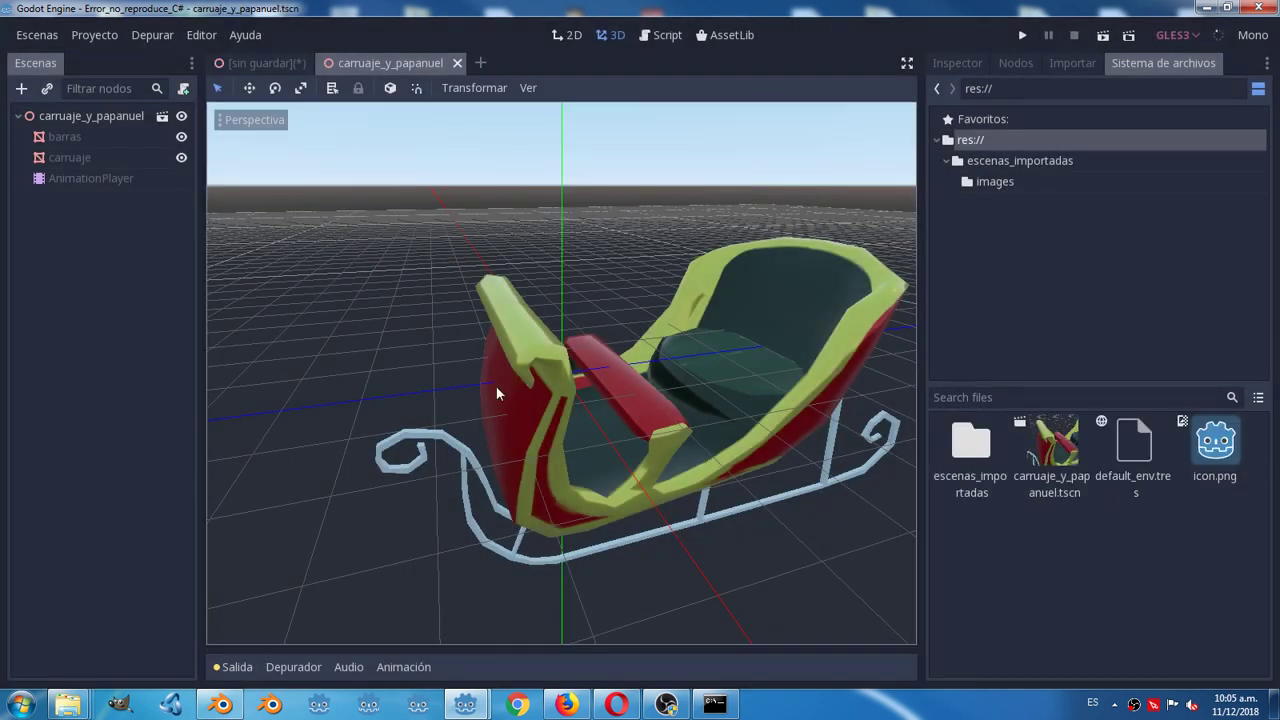
pyautogui.click(268, 64)
pyautogui.click(40, 38)
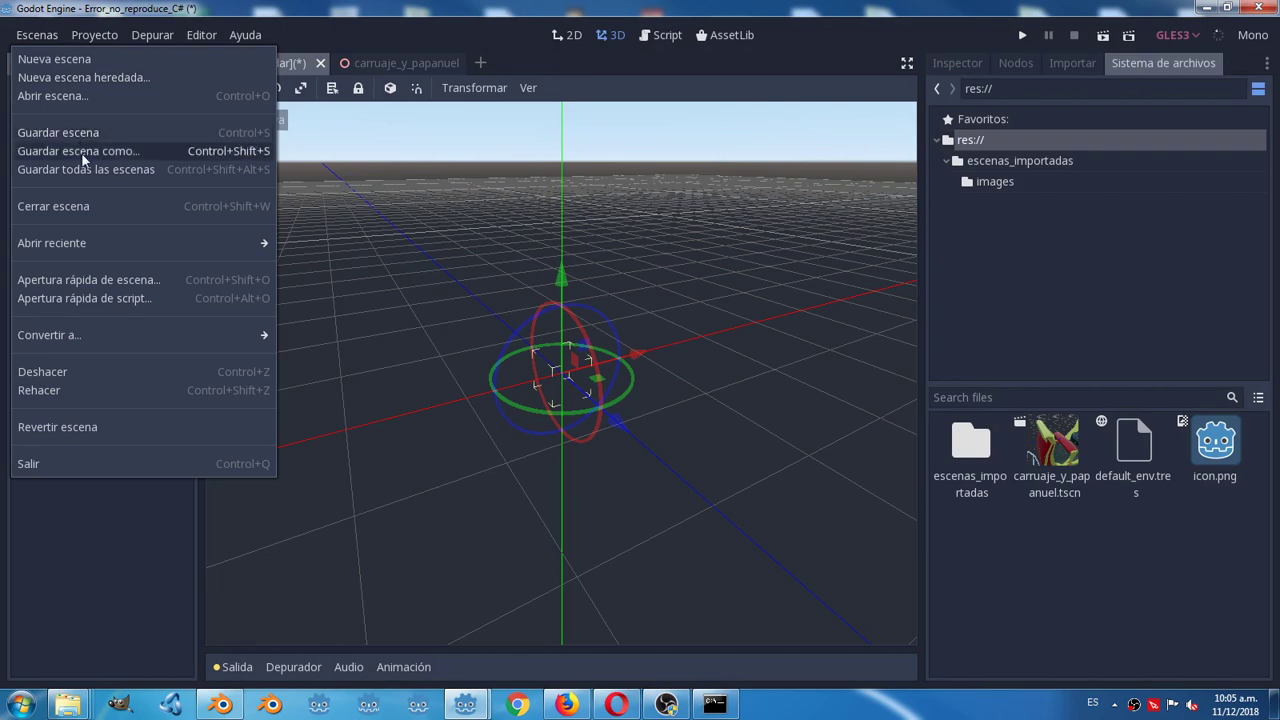
# Save the main scene as Escena_principal.tscn
pyautogui.click(80, 151)
pyautogui.click(40, 38)
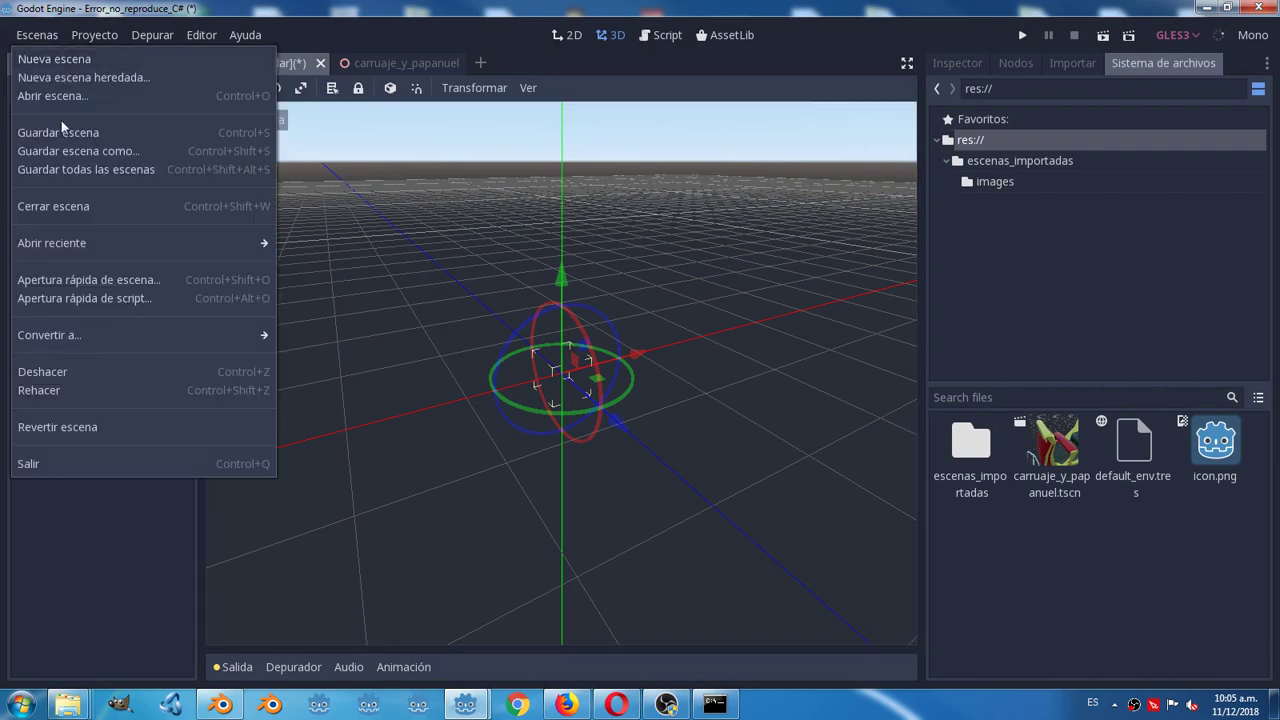
pyautogui.click(63, 145)
pyautogui.click(471, 584)
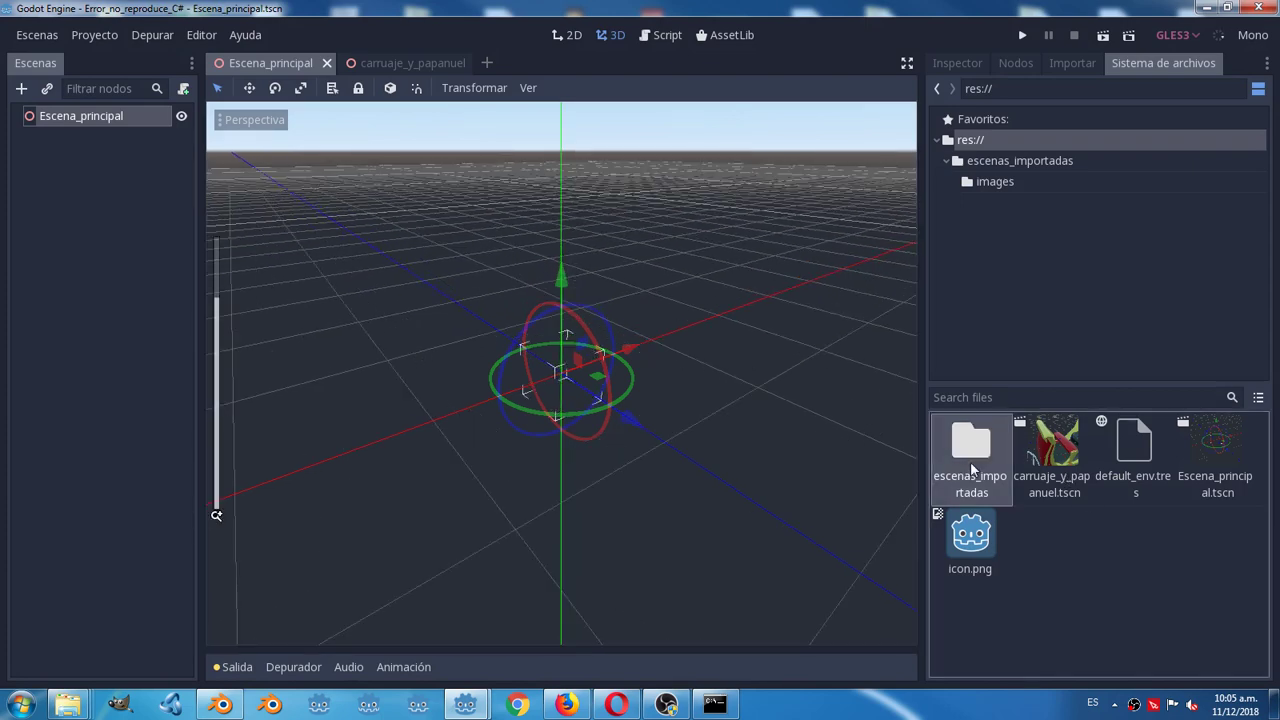
# Instance carruaje_y_papanuel.tscn as a child of Escena_principal
pyautogui.doubleClick(966, 450)
pyautogui.doubleClick(966, 451)
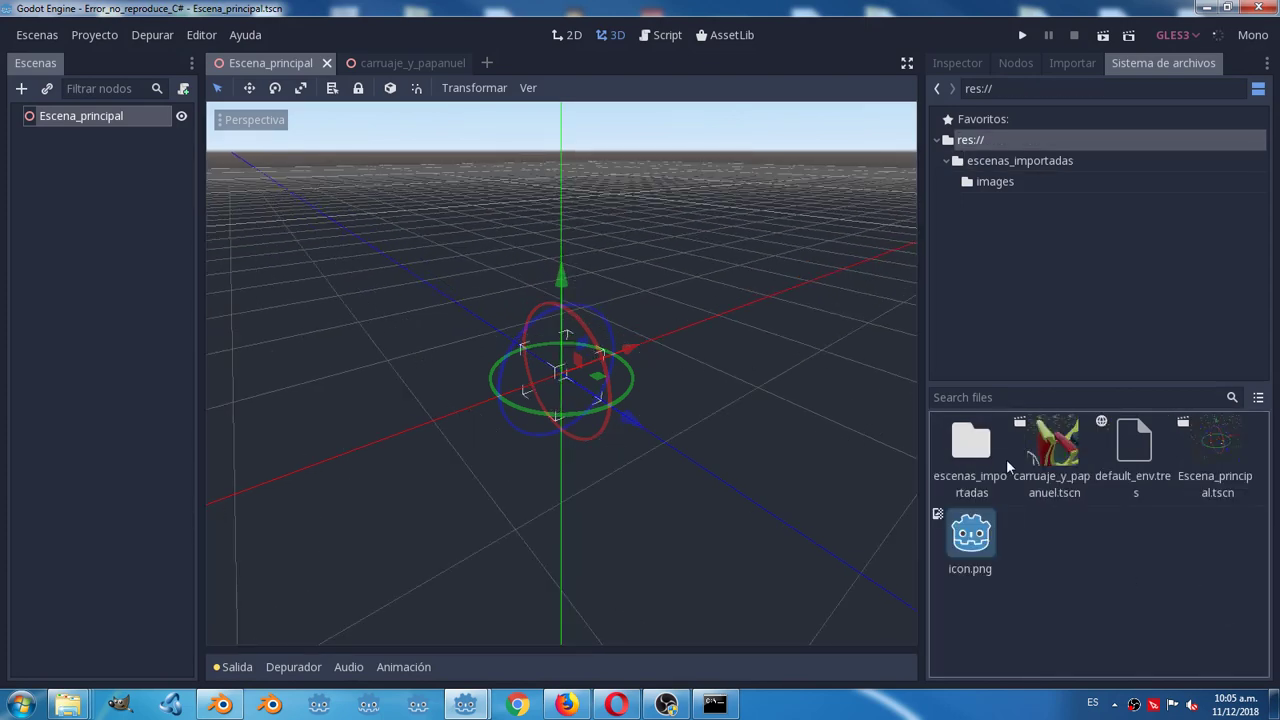
pyautogui.moveTo(1080, 443); pyautogui.dragTo(86, 126)
pyautogui.scroll(-5, 656, 356)
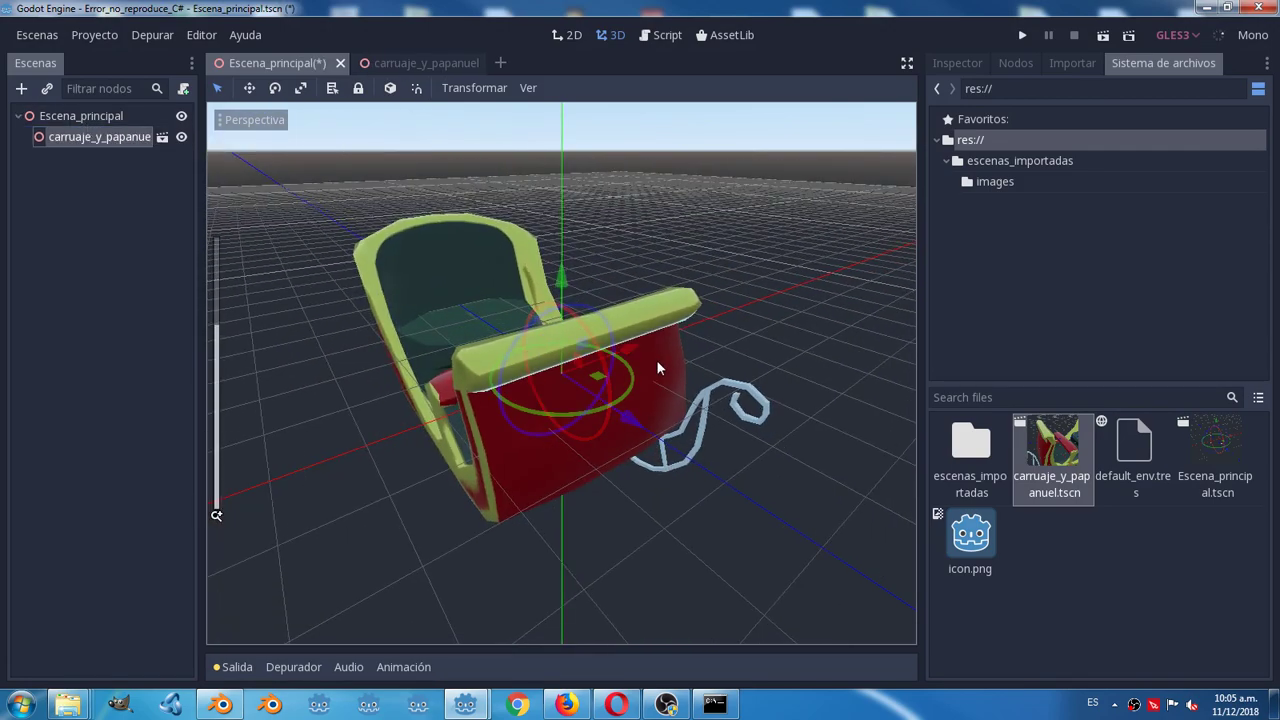
pyautogui.scroll(-4, 716, 398)
pyautogui.moveTo(646, 401); pyautogui.dragTo(600, 340, button='middle')
pyautogui.scroll(3, 634, 379)
# Search 'cama' in the Create New Node dialog to list Camera nodes
pyautogui.click(20, 89)
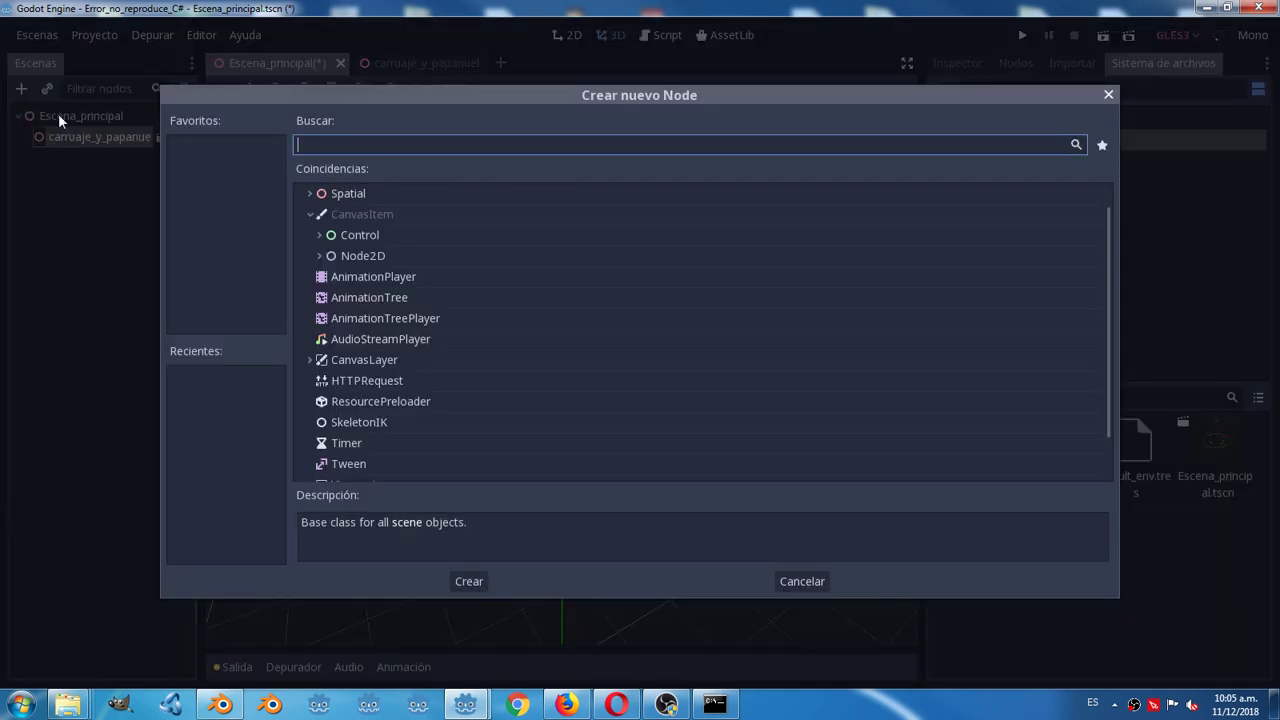
pyautogui.write('cama')
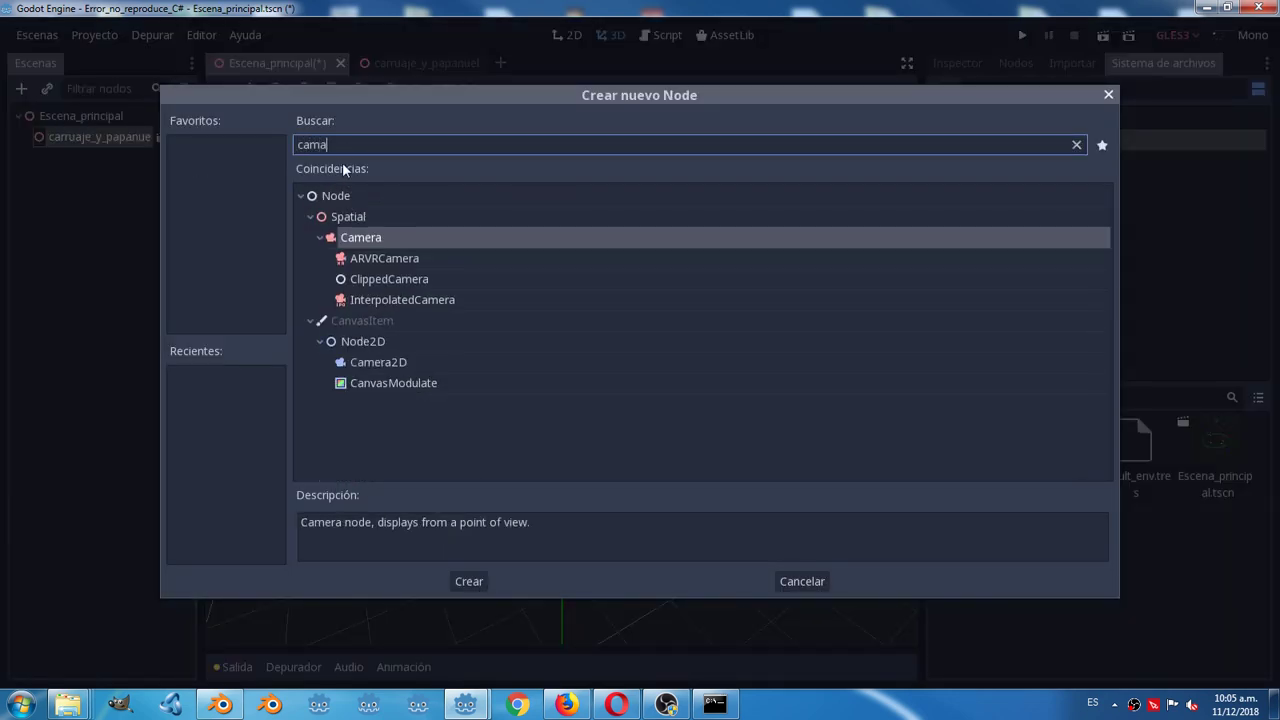
pyautogui.write('r')
pyautogui.press('BackSpace')
# Add a Camera node and position it above the sleigh, facing it
pyautogui.click(474, 580)
pyautogui.scroll(-3, 596, 454)
pyautogui.scroll(-2, 619, 412)
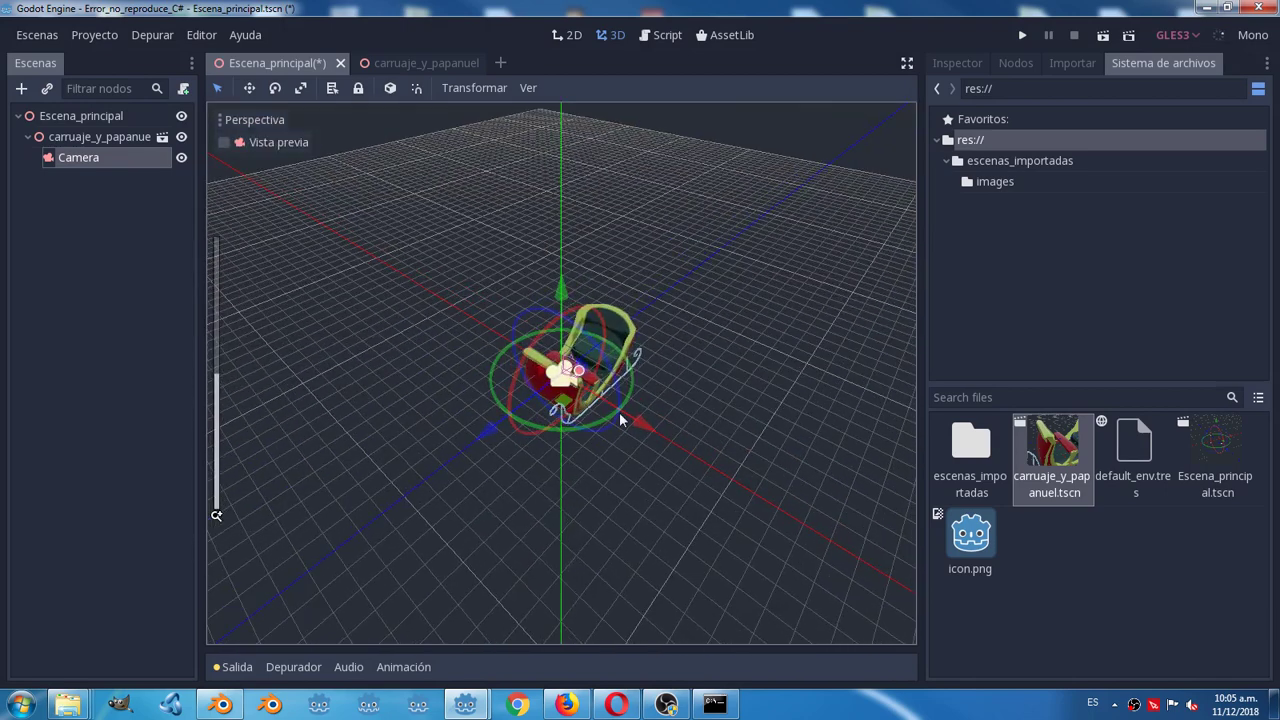
pyautogui.moveTo(619, 412); pyautogui.dragTo(808, 465)
pyautogui.moveTo(710, 510); pyautogui.dragTo(798, 436)
pyautogui.moveTo(700, 362); pyautogui.dragTo(718, 308)
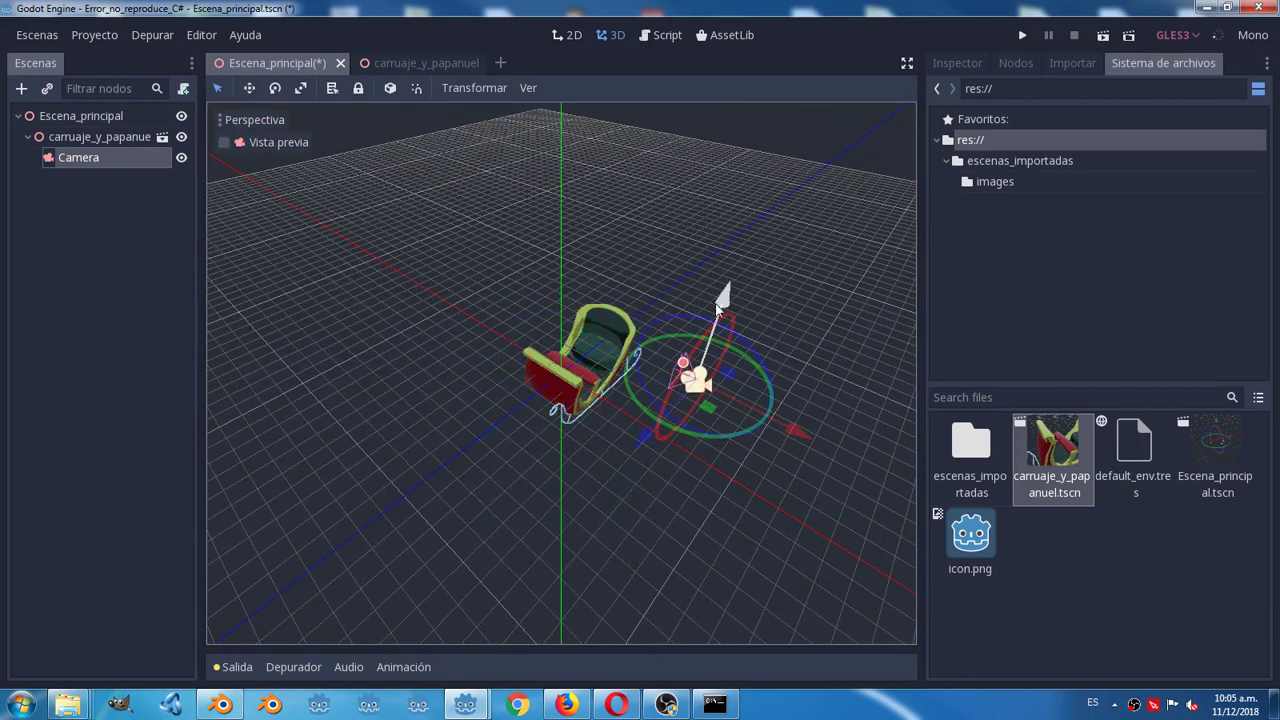
# Preview the sleigh through the camera several times while adjusting the view
pyautogui.click(279, 142)
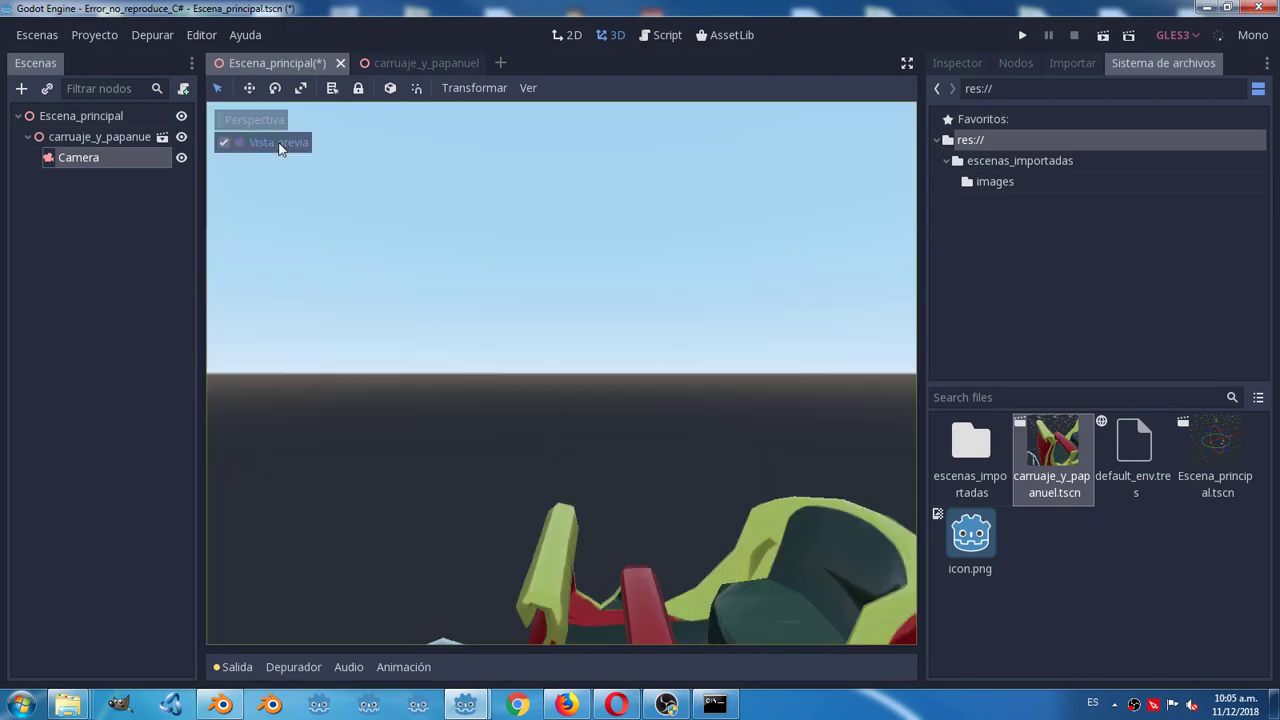
pyautogui.click(239, 148)
pyautogui.scroll(3, 428, 364)
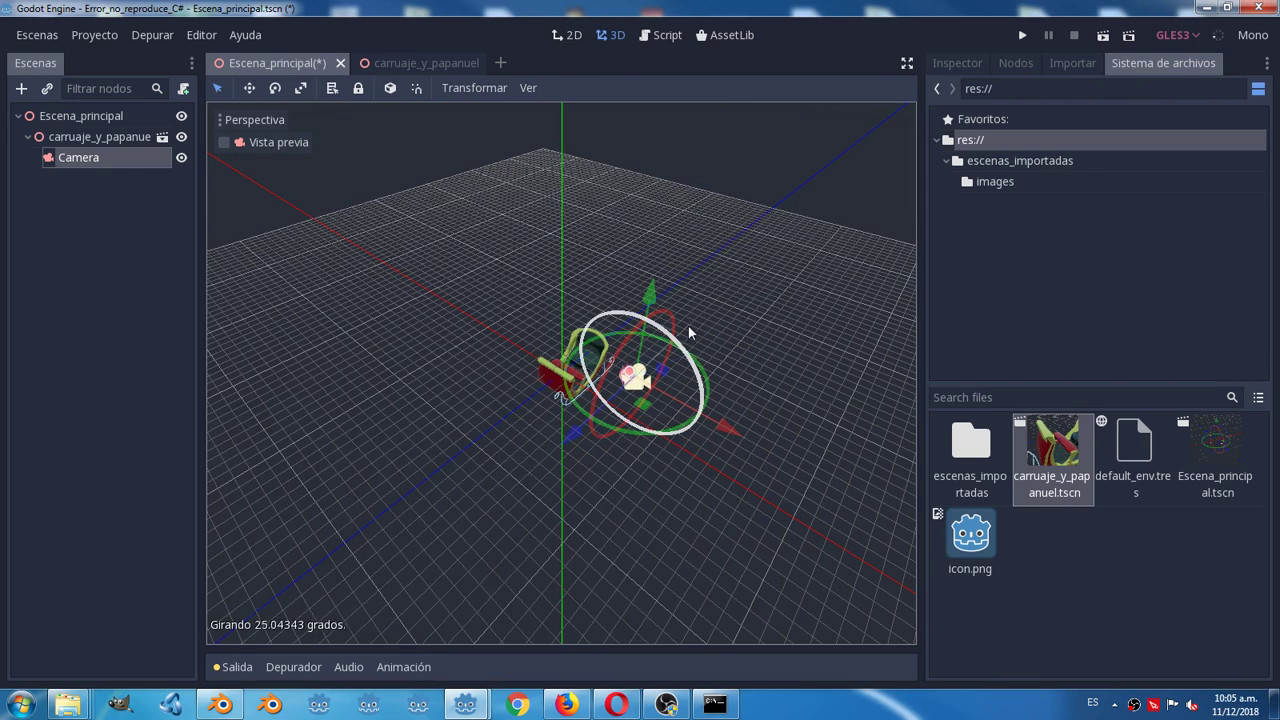
pyautogui.click(279, 143)
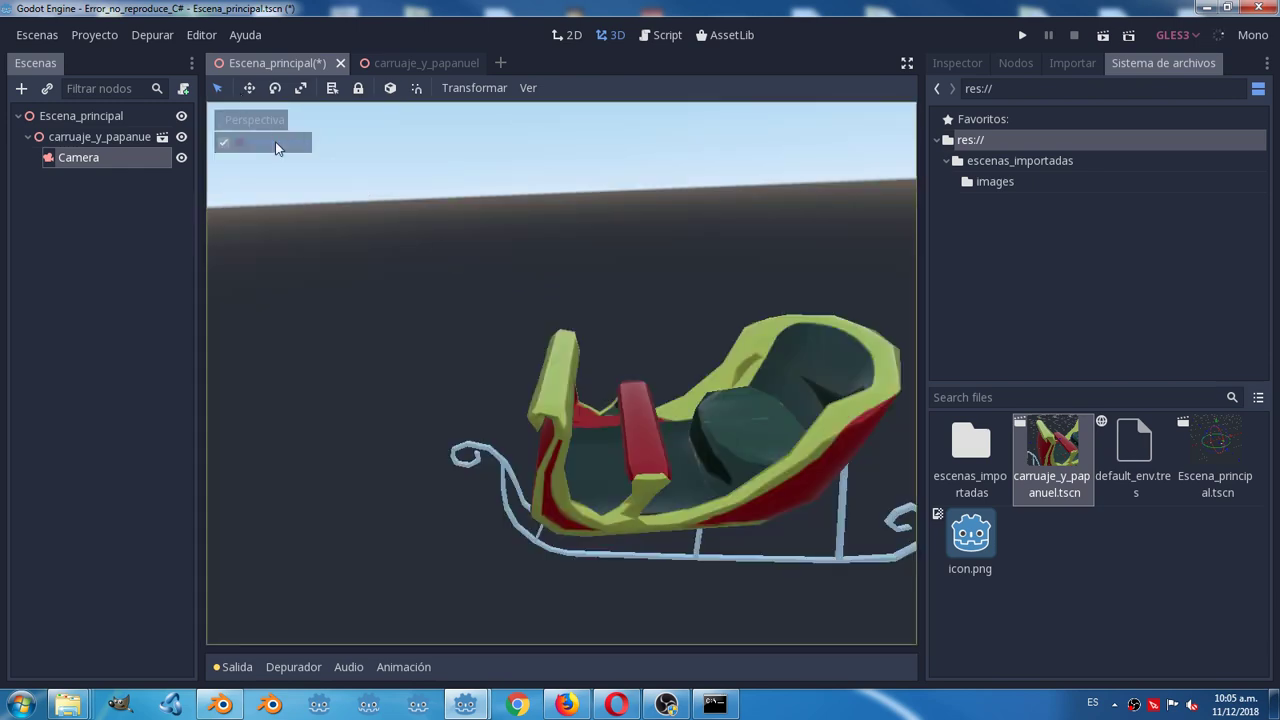
pyautogui.click(275, 142)
pyautogui.moveTo(563, 428); pyautogui.dragTo(518, 402, button='middle')
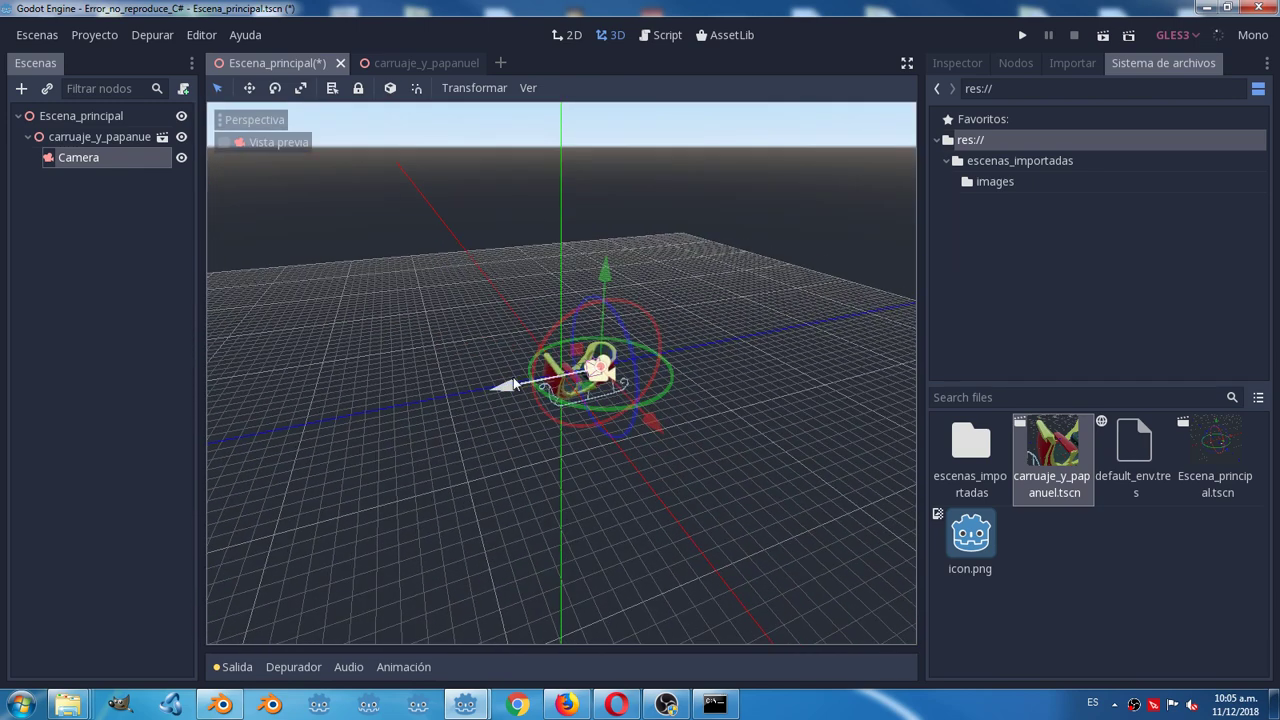
pyautogui.click(282, 142)
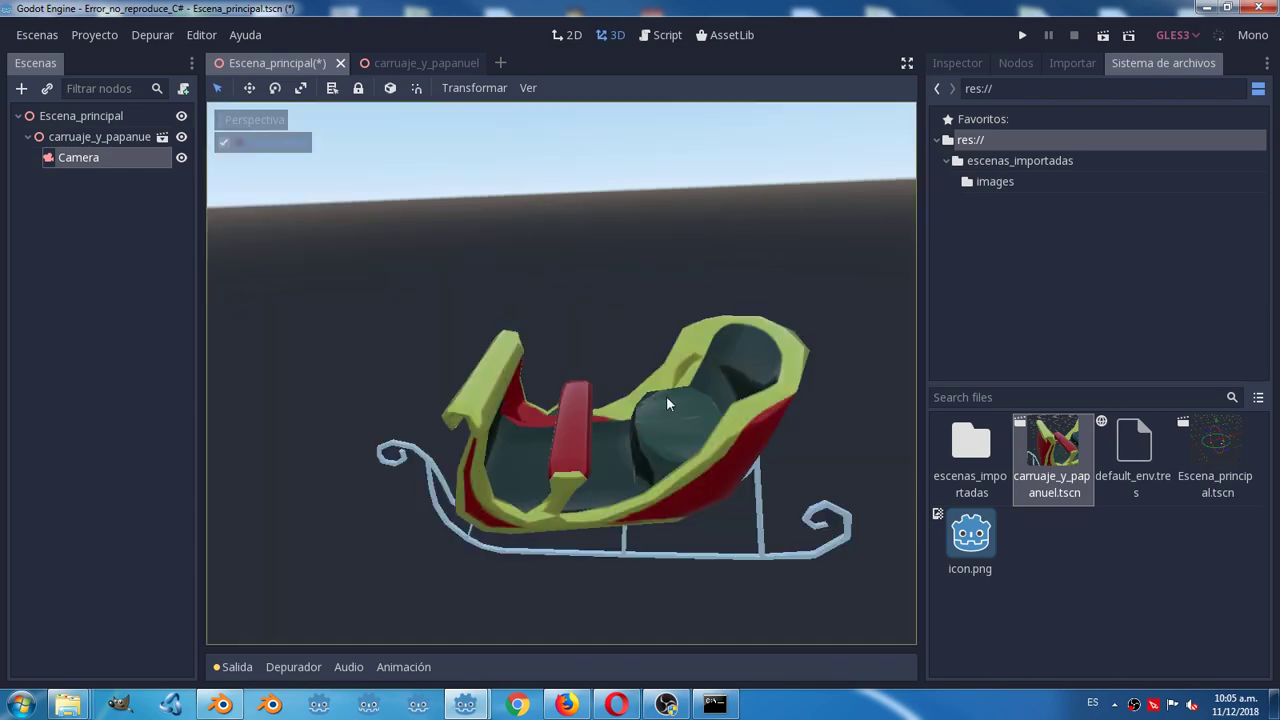
pyautogui.click(268, 143)
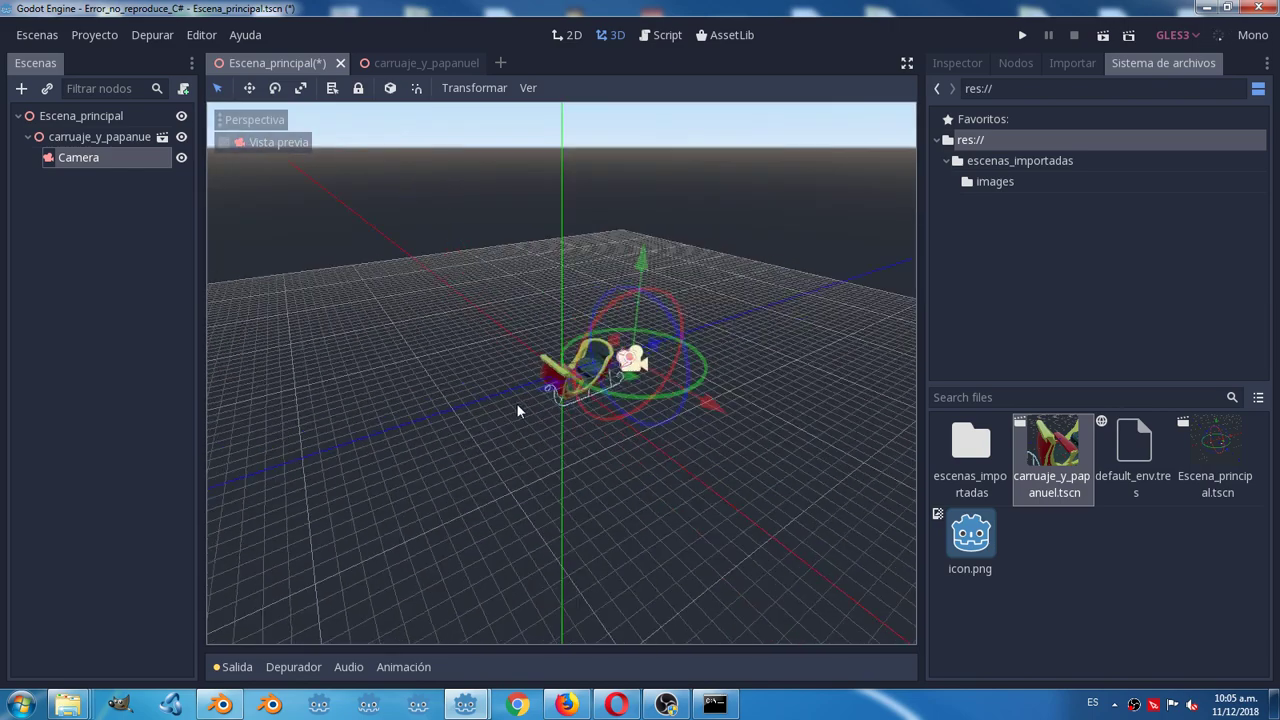
pyautogui.scroll(2, 680, 452)
pyautogui.scroll(2, 640, 452)
pyautogui.moveTo(632, 459); pyautogui.dragTo(634, 467, button='middle')
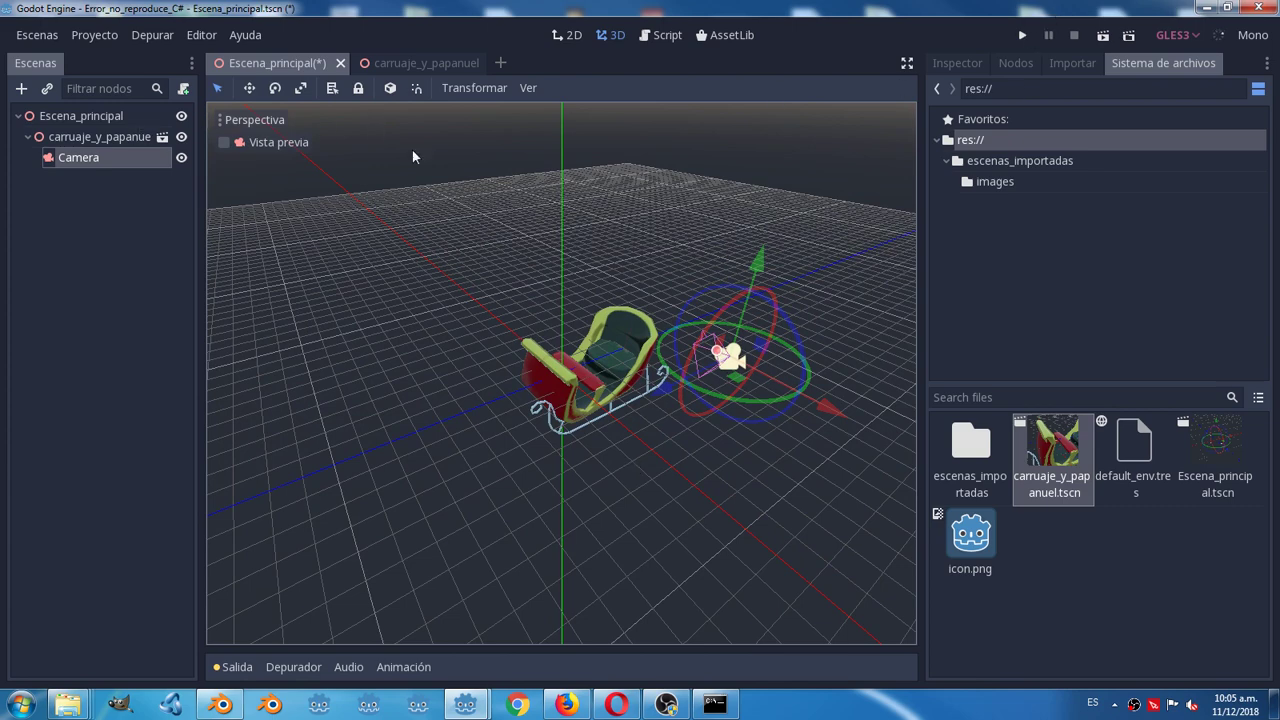
# Enable the camera's Current property, then run and pick Escena_principal.tscn as main scene
pyautogui.click(957, 63)
pyautogui.click(1108, 375)
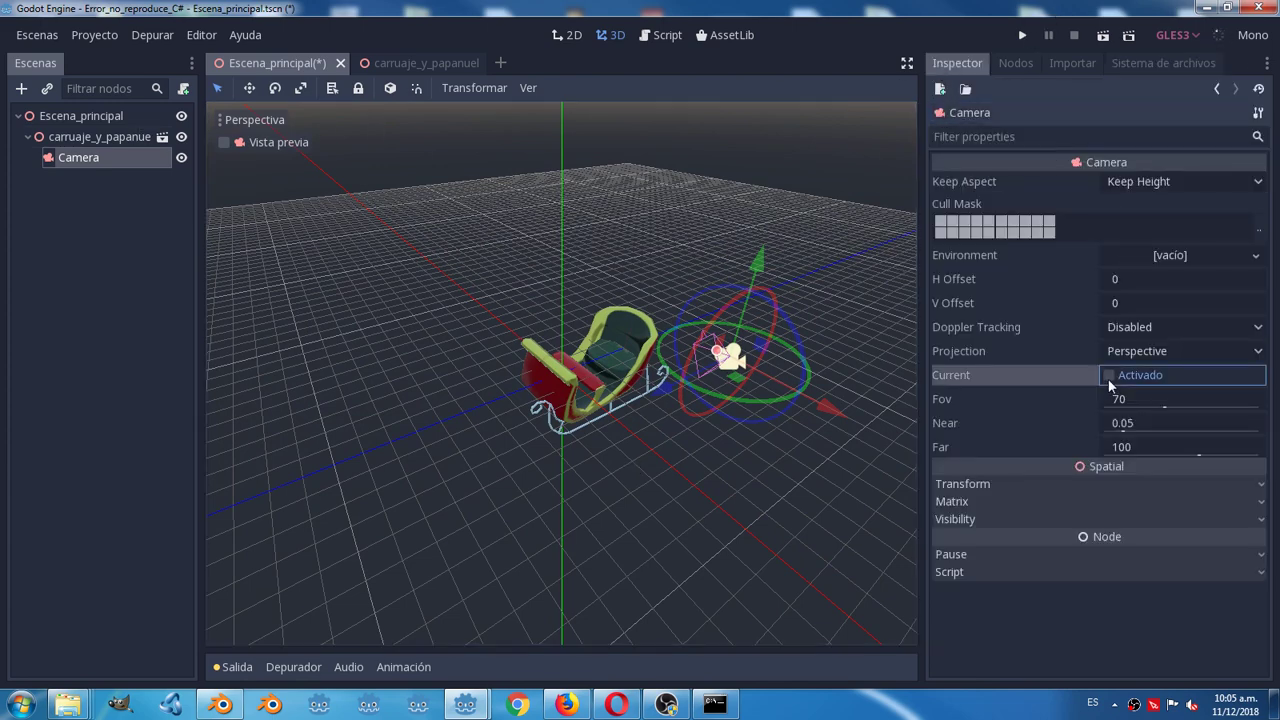
pyautogui.click(1023, 36)
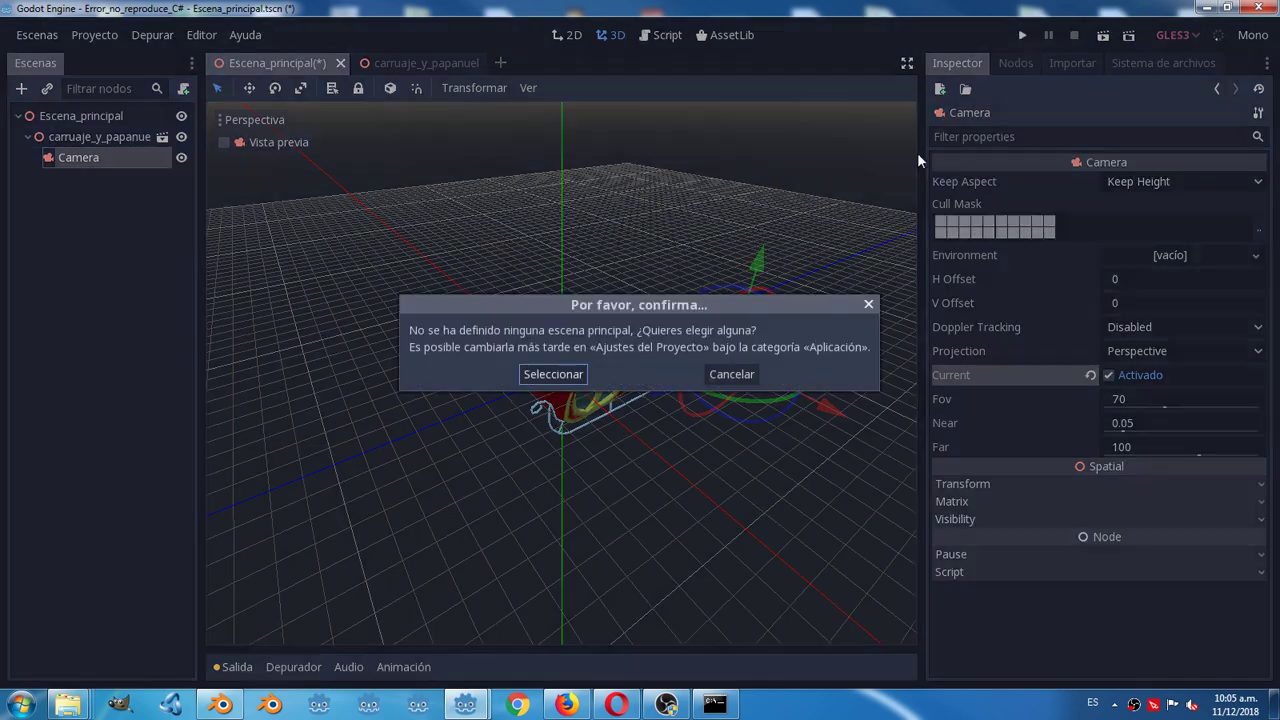
pyautogui.click(551, 374)
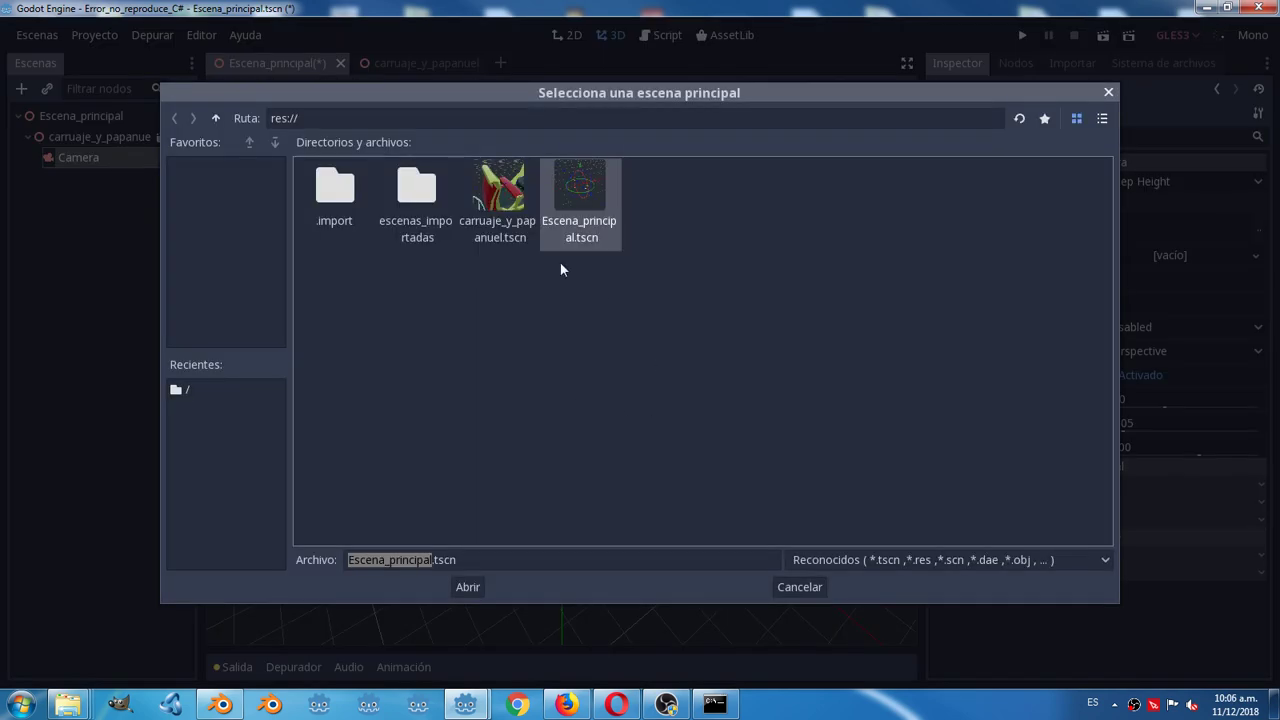
pyautogui.click(468, 587)
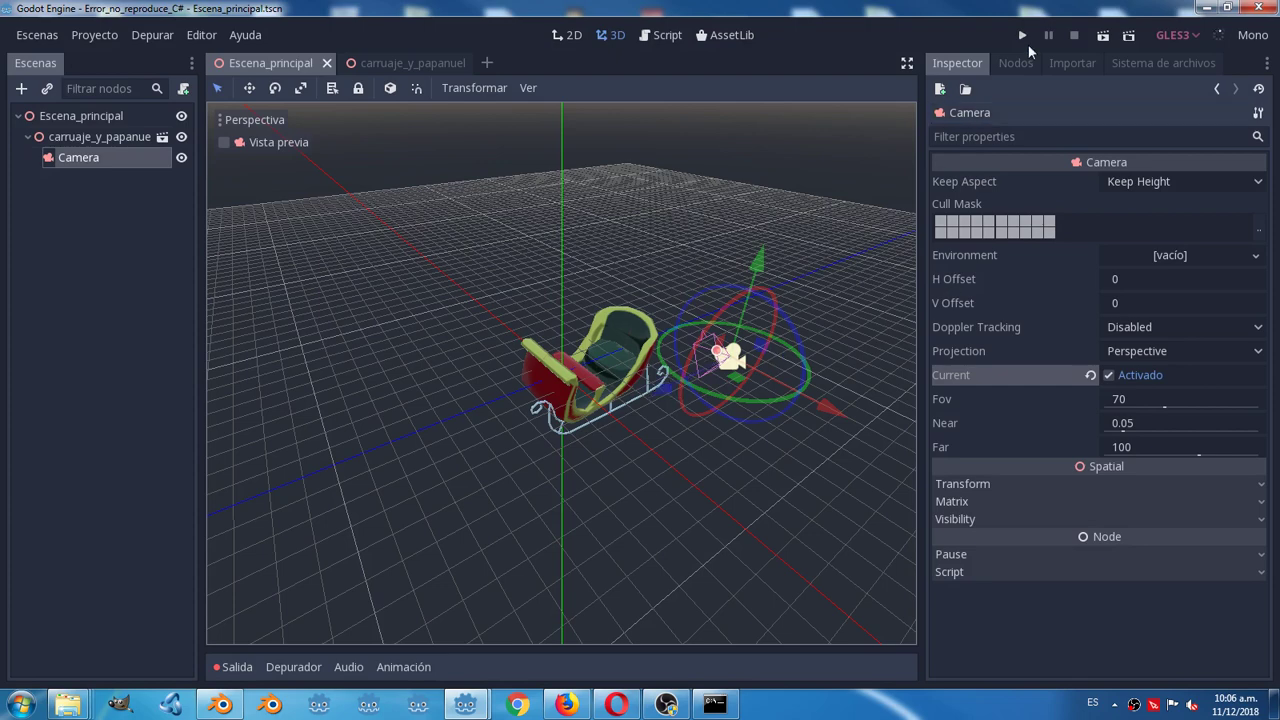
# Run the project twice, then open the Depurador debugger panel
pyautogui.click(1025, 38)
pyautogui.click(1025, 38)
pyautogui.click(293, 667)
# Look through the debugger's misc, video memory and monitors tabs, return to stack frames, and select Escena_principal
pyautogui.click(588, 466)
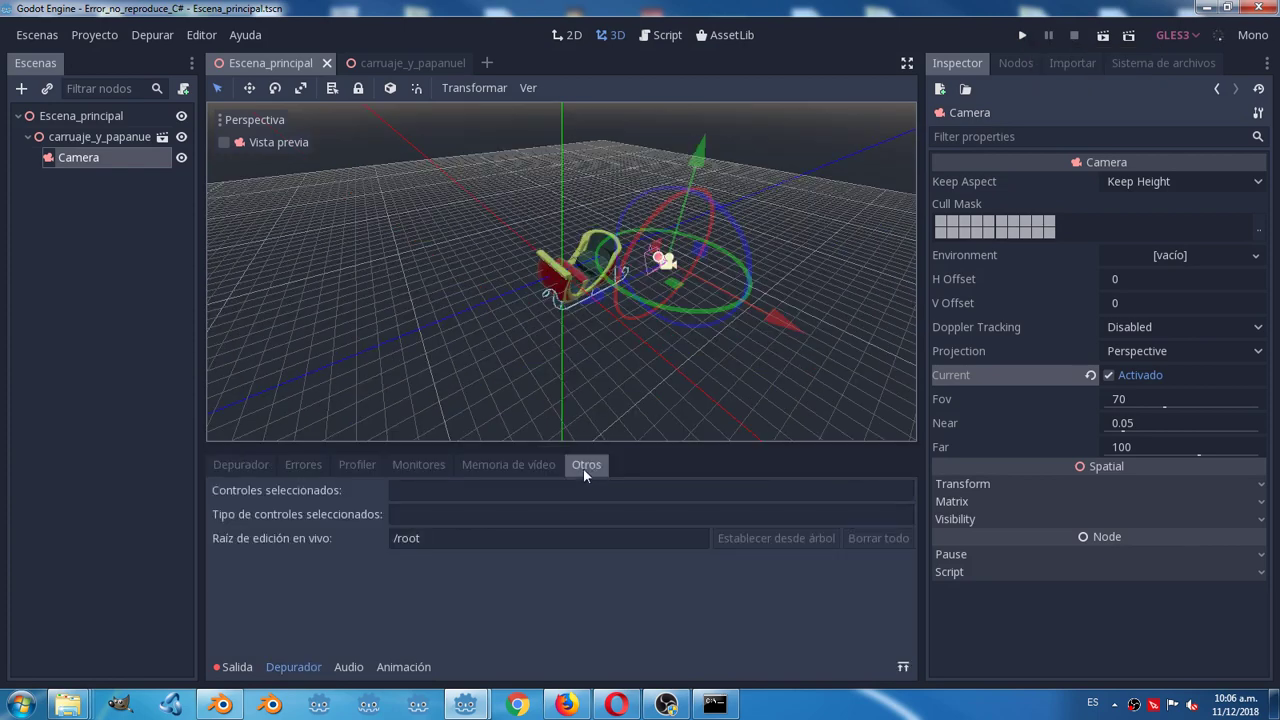
pyautogui.click(546, 465)
pyautogui.click(418, 465)
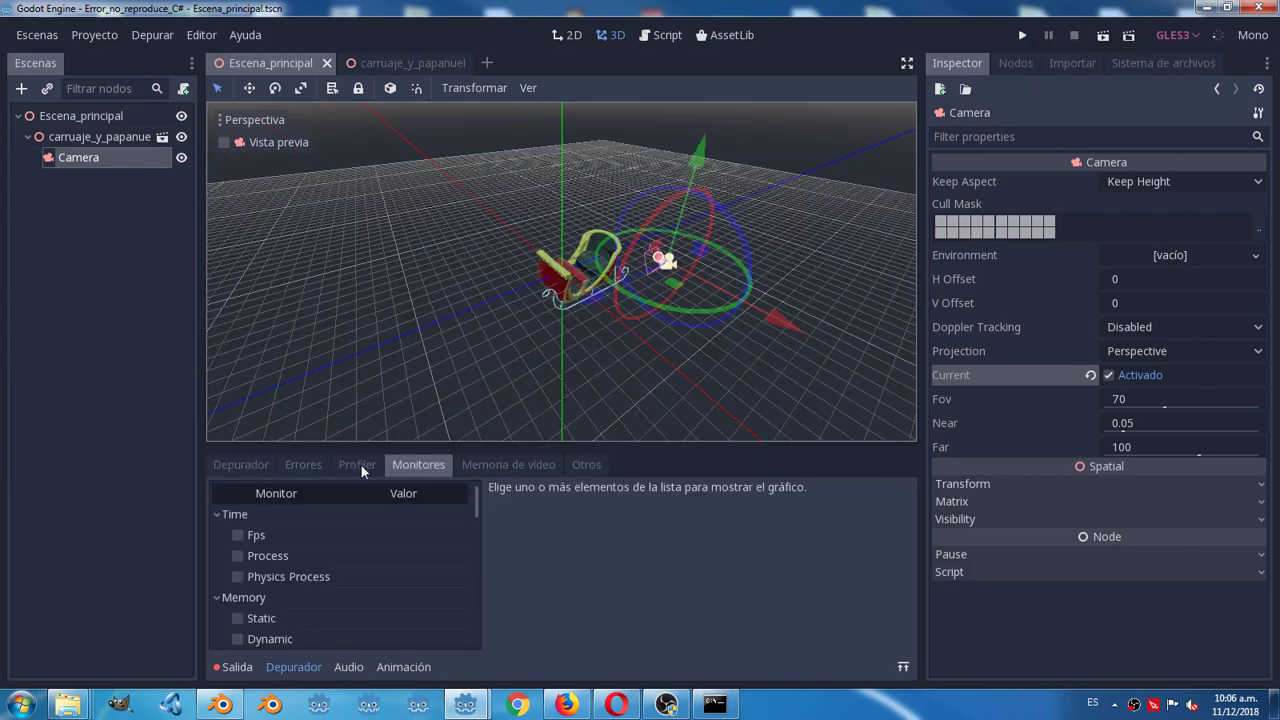
pyautogui.click(242, 465)
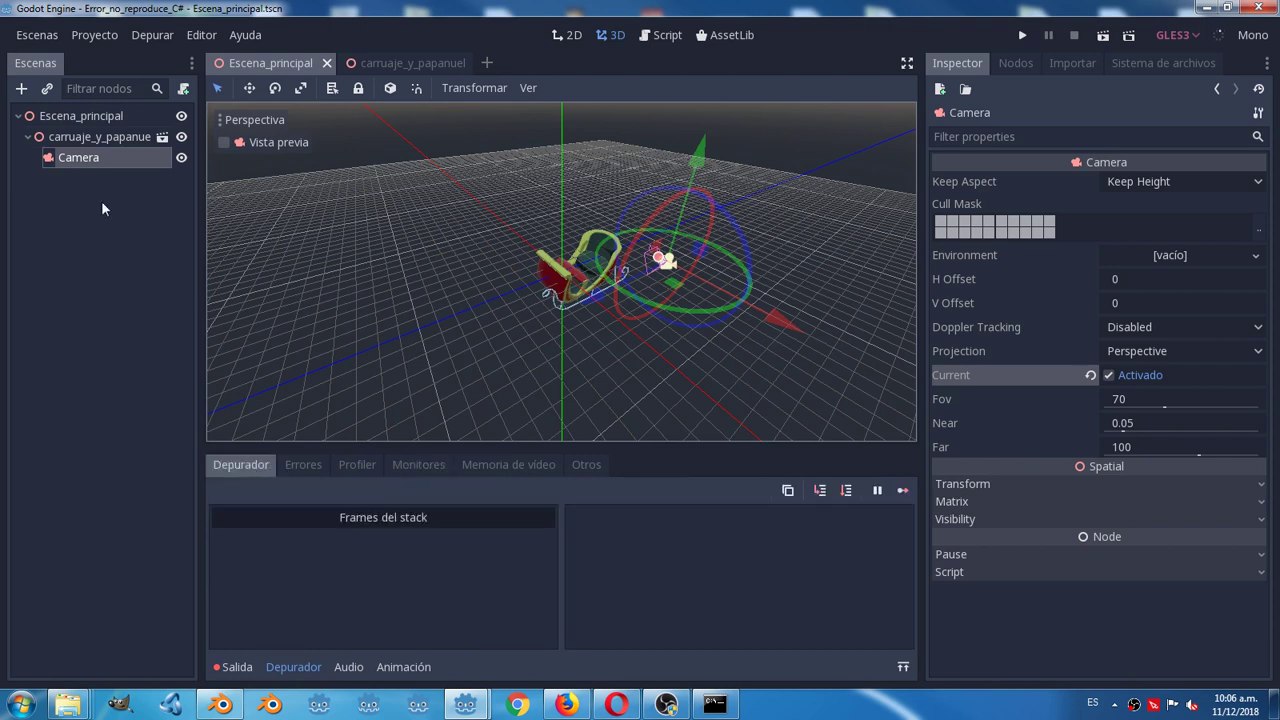
pyautogui.click(75, 116)
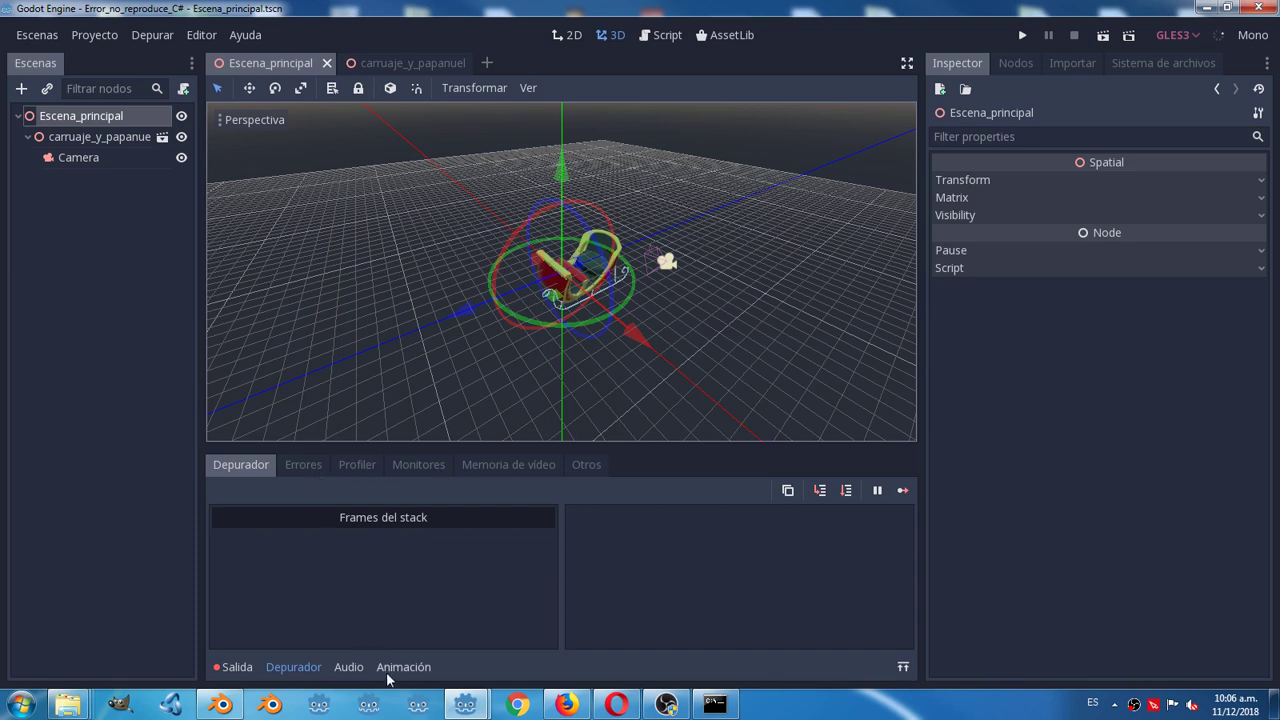
# Show the Salida output log and scroll through the C# build errors
pyautogui.click(240, 667)
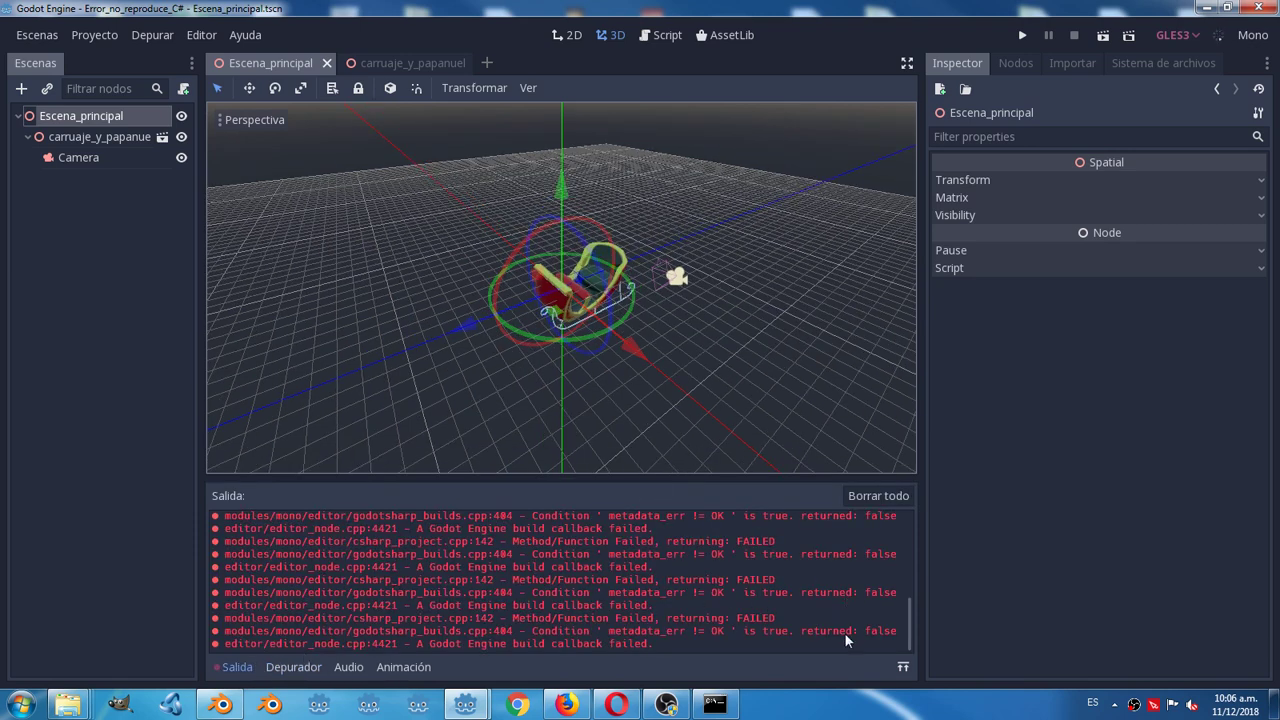
pyautogui.scroll(1, 844, 632)
pyautogui.scroll(-1, 844, 632)
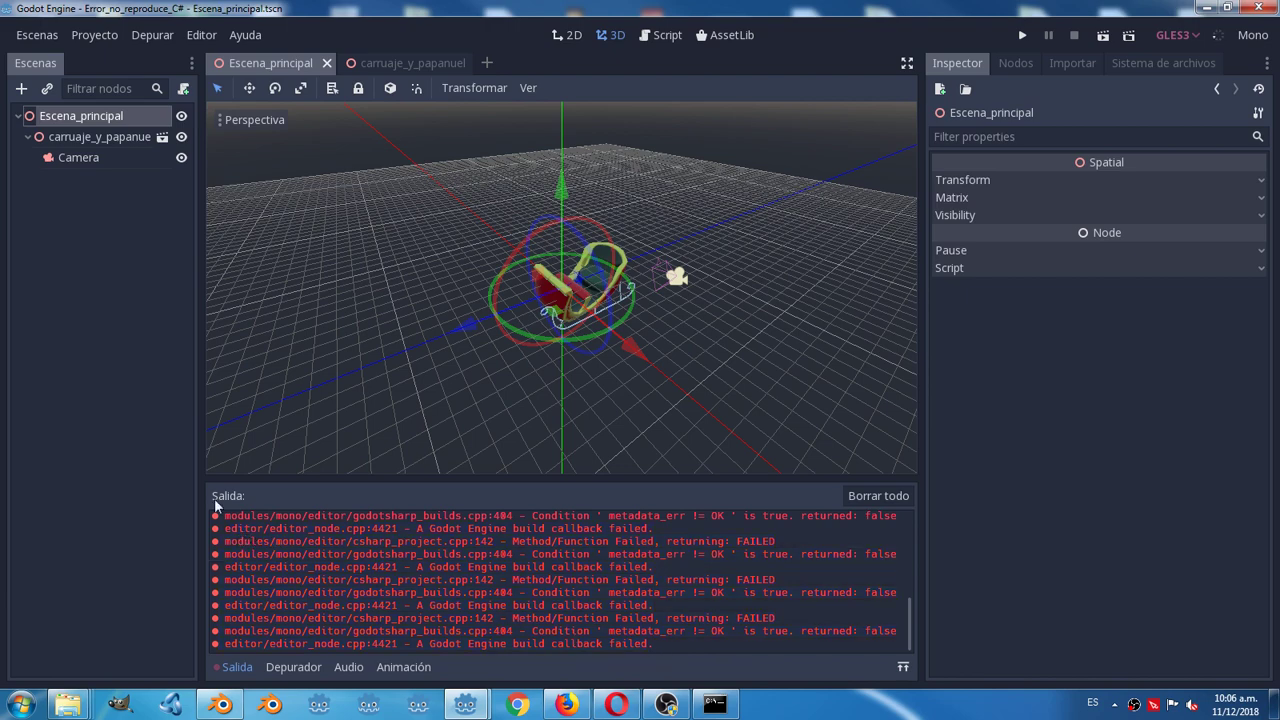
# Run the project twice more and check the log's repeated 'build callback failed' errors
pyautogui.click(1021, 37)
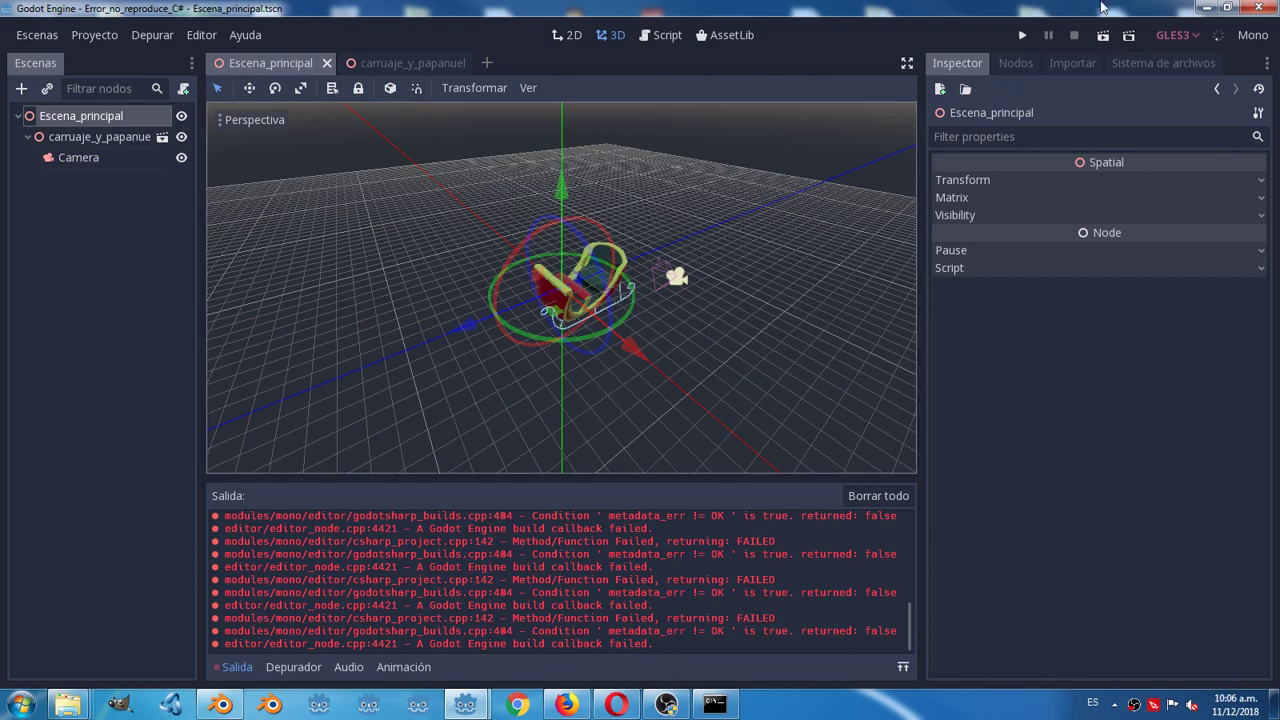
pyautogui.click(1023, 36)
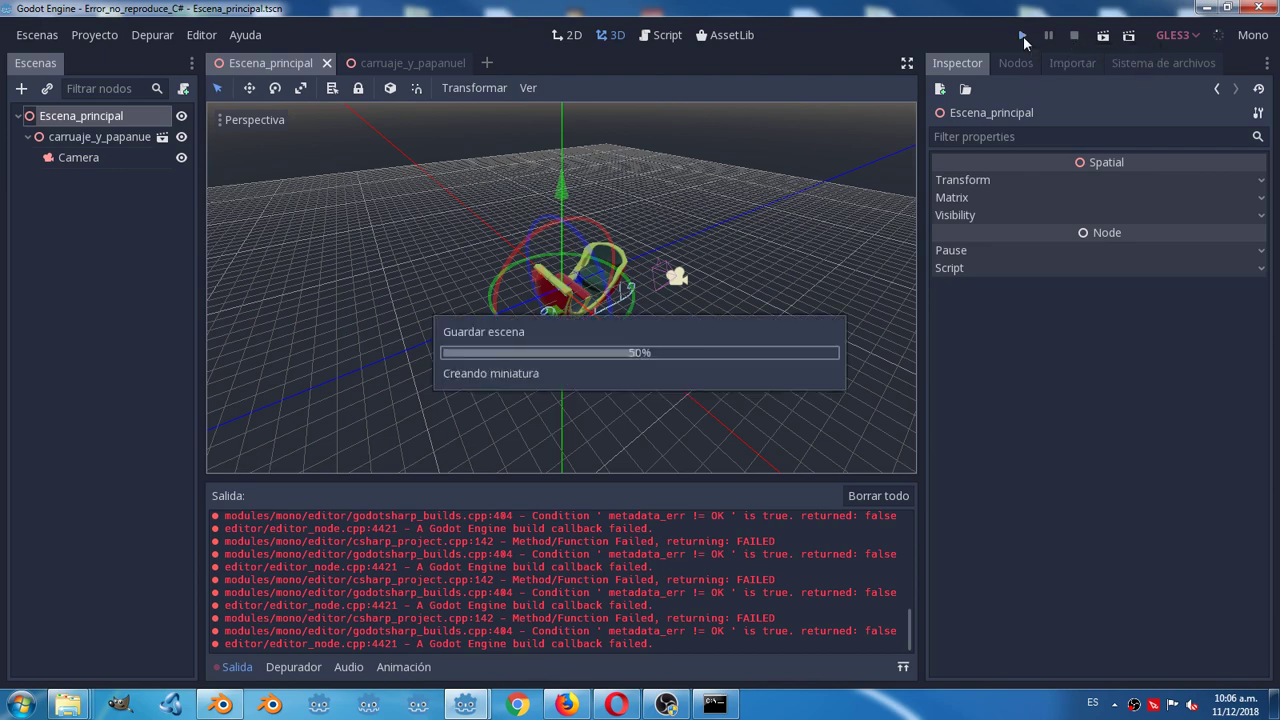
pyautogui.scroll(3, 608, 354)
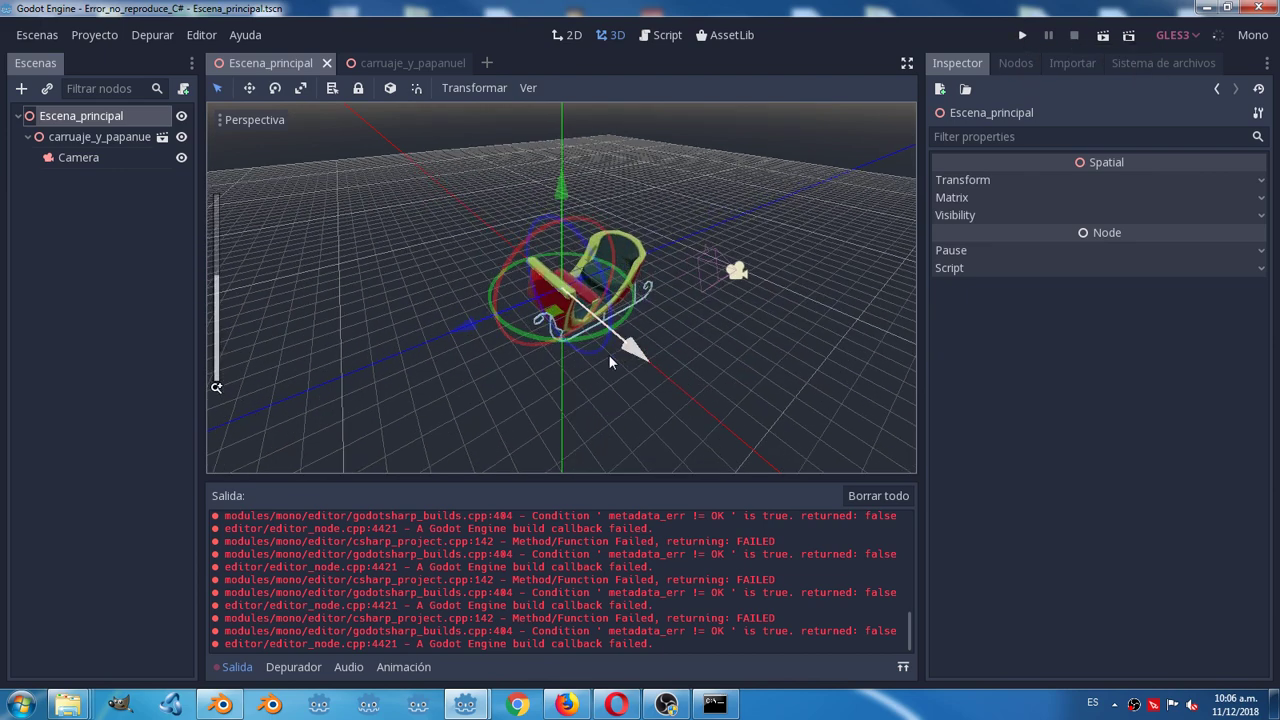
pyautogui.scroll(2, 610, 355)
pyautogui.scroll(-1, 610, 356)
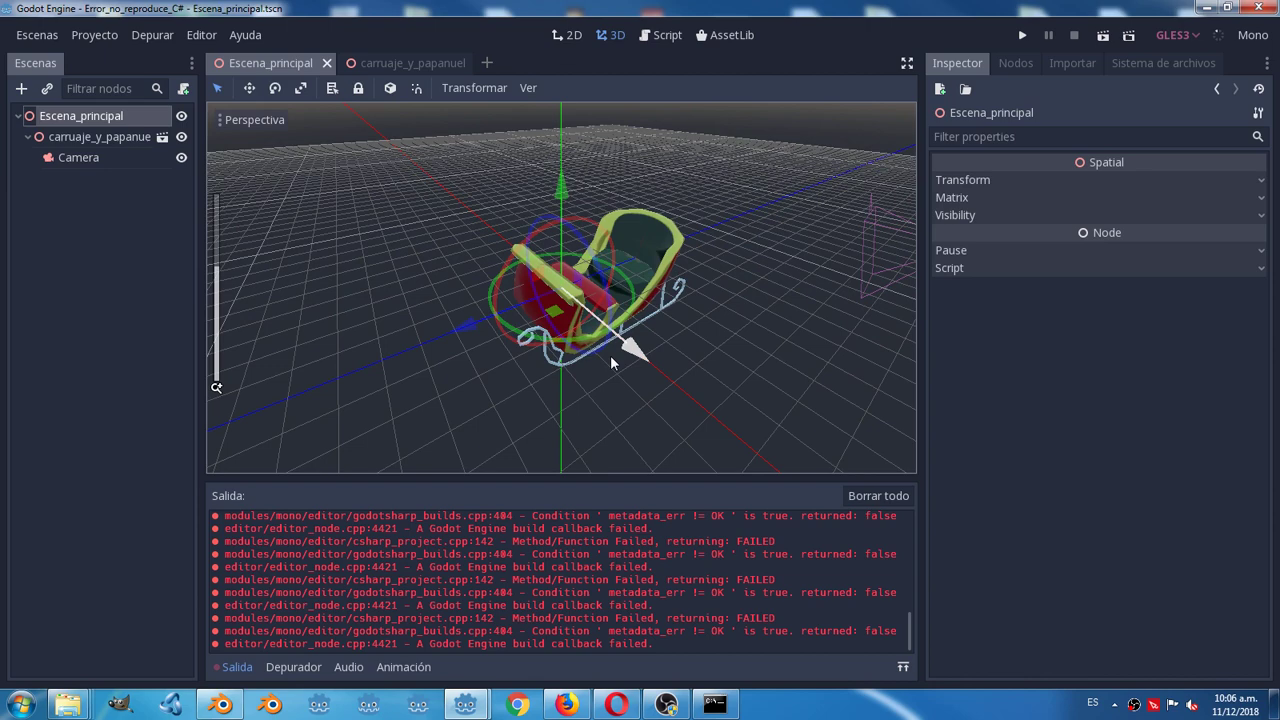
pyautogui.scroll(2, 607, 364)
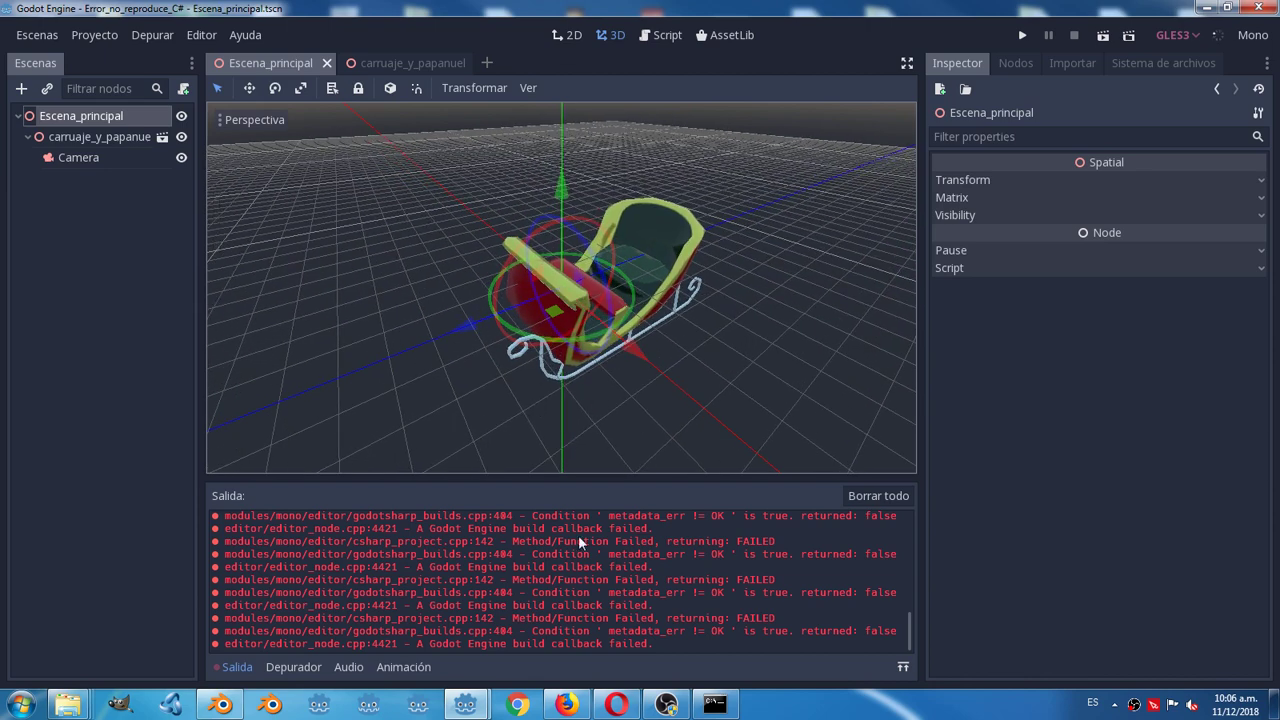
# Run the project and current scene, then quick-run Escena_principal.tscn via Play Custom Scene
pyautogui.click(1022, 36)
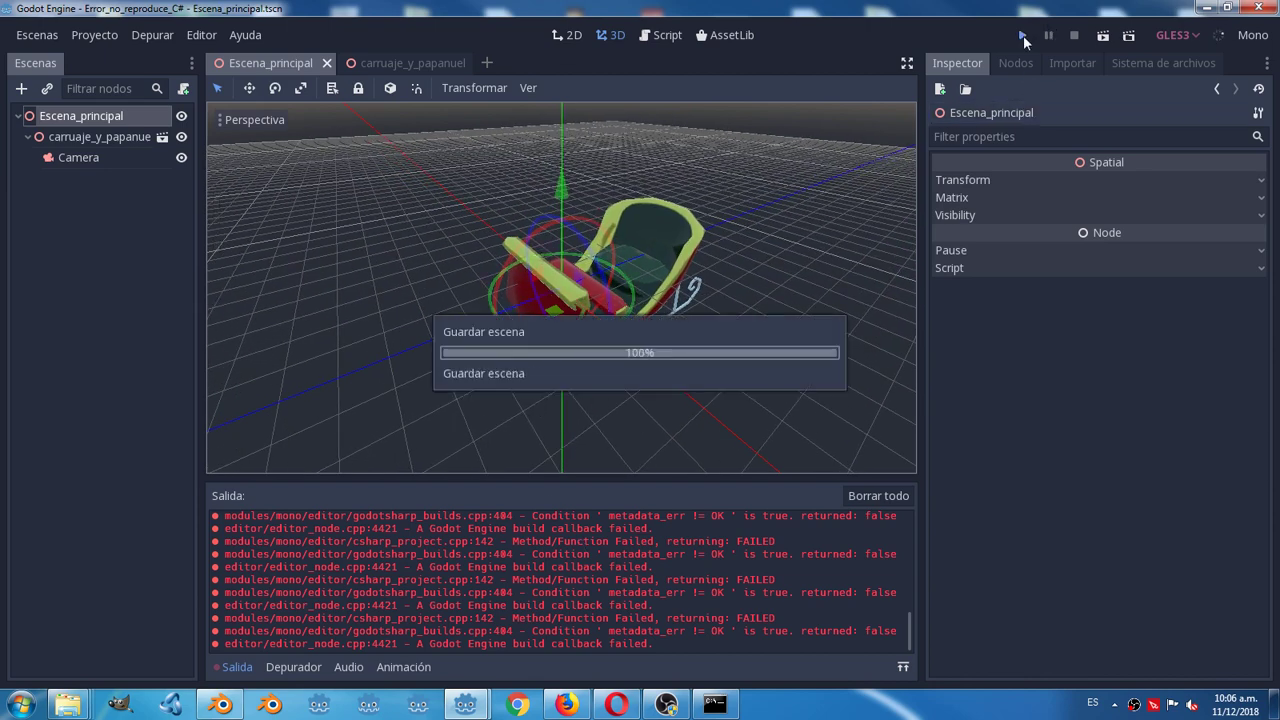
pyautogui.click(1095, 33)
pyautogui.click(1100, 37)
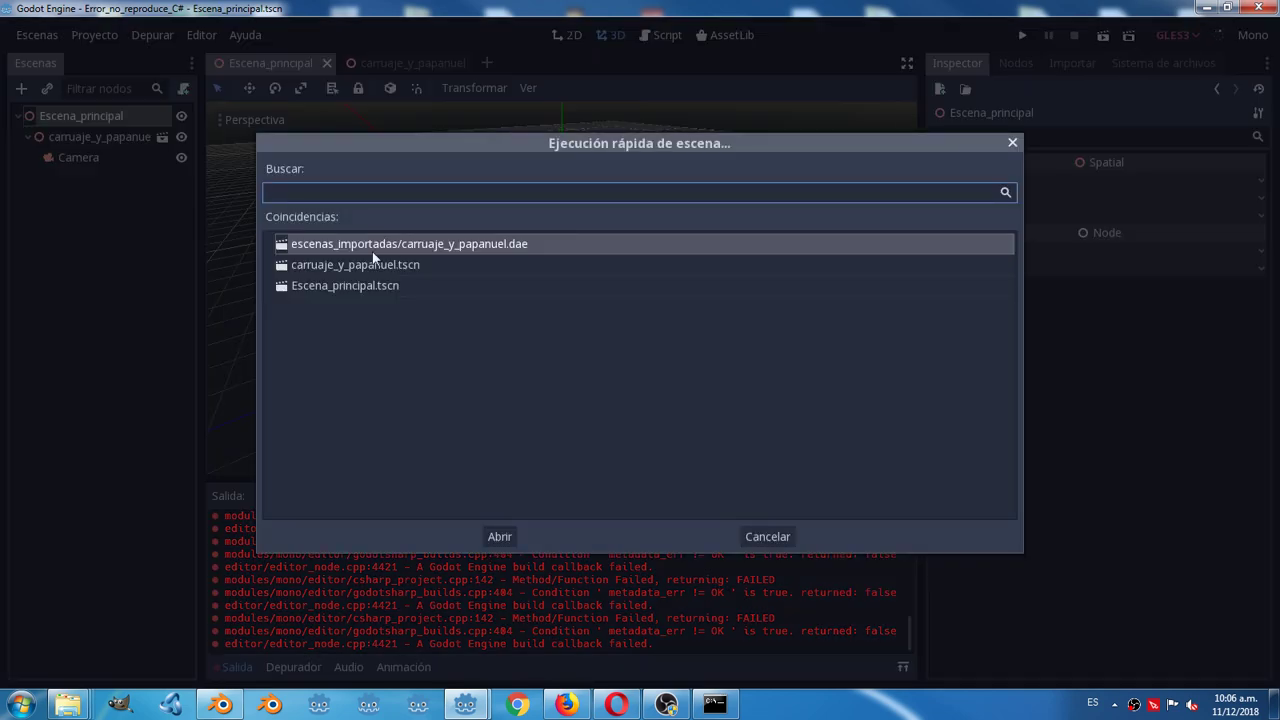
pyautogui.click(369, 285)
pyautogui.click(489, 534)
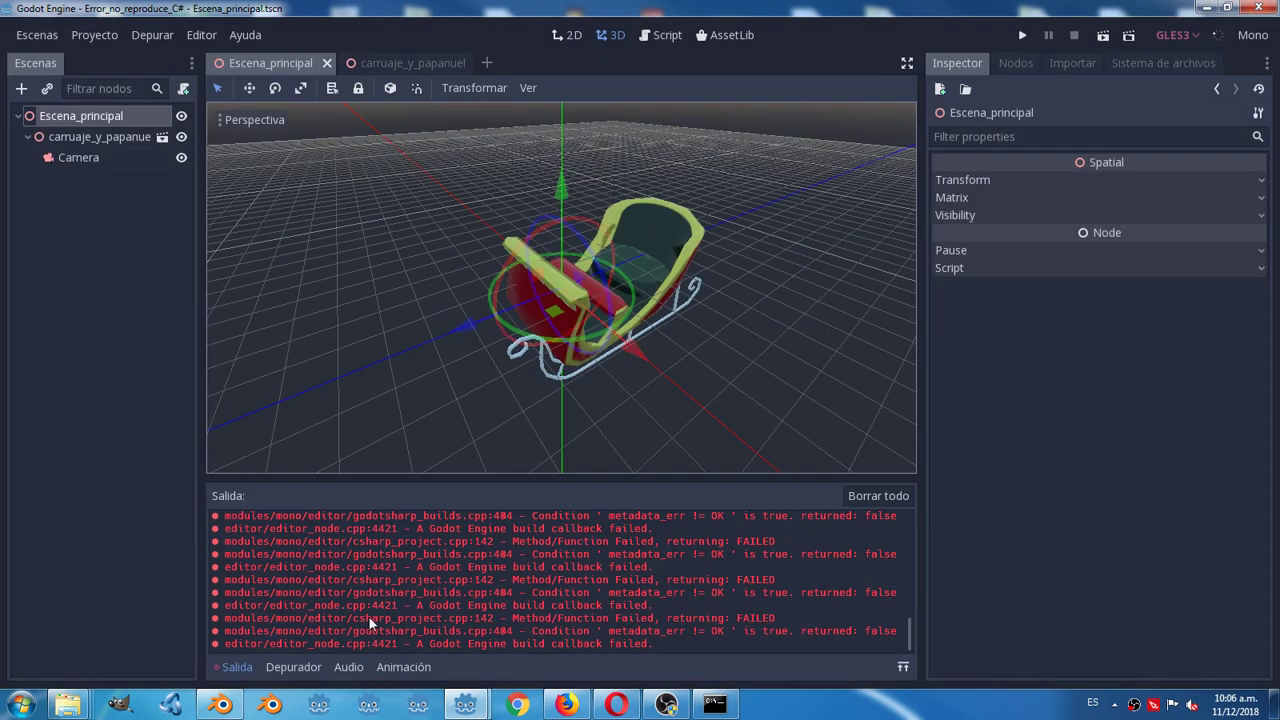
pyautogui.click(316, 673)
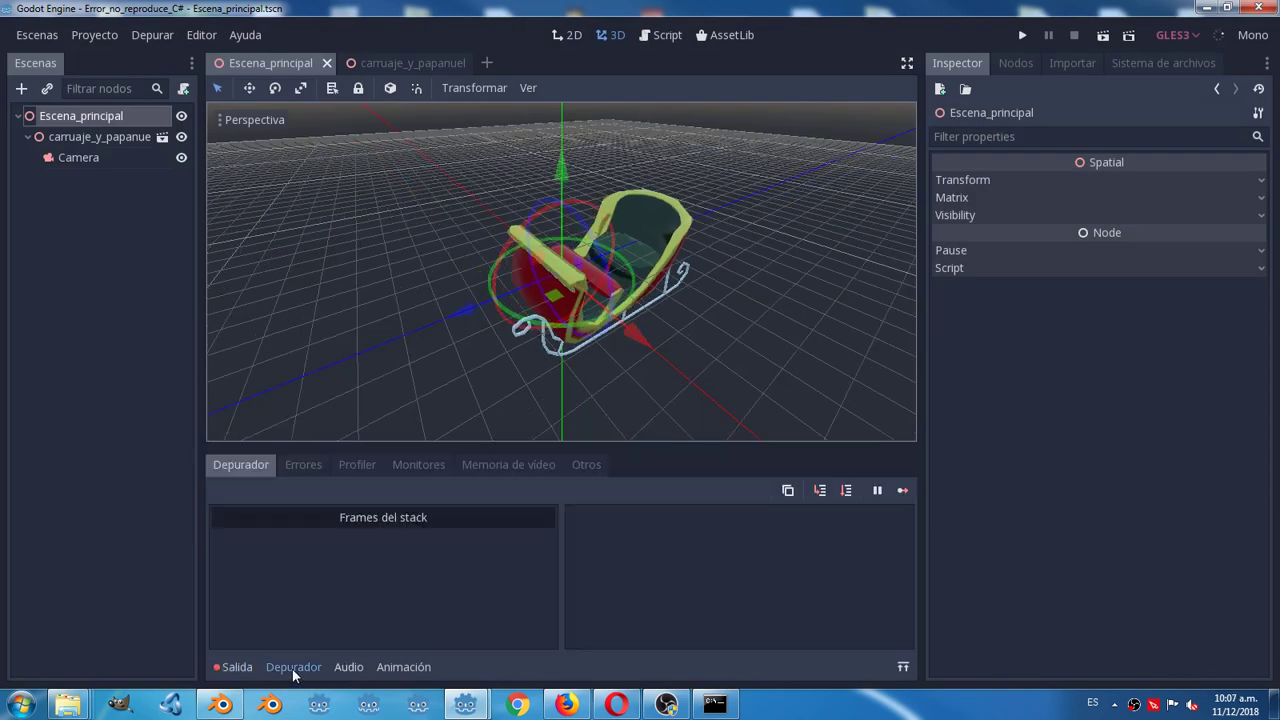
pyautogui.click(303, 464)
pyautogui.click(357, 464)
pyautogui.click(590, 465)
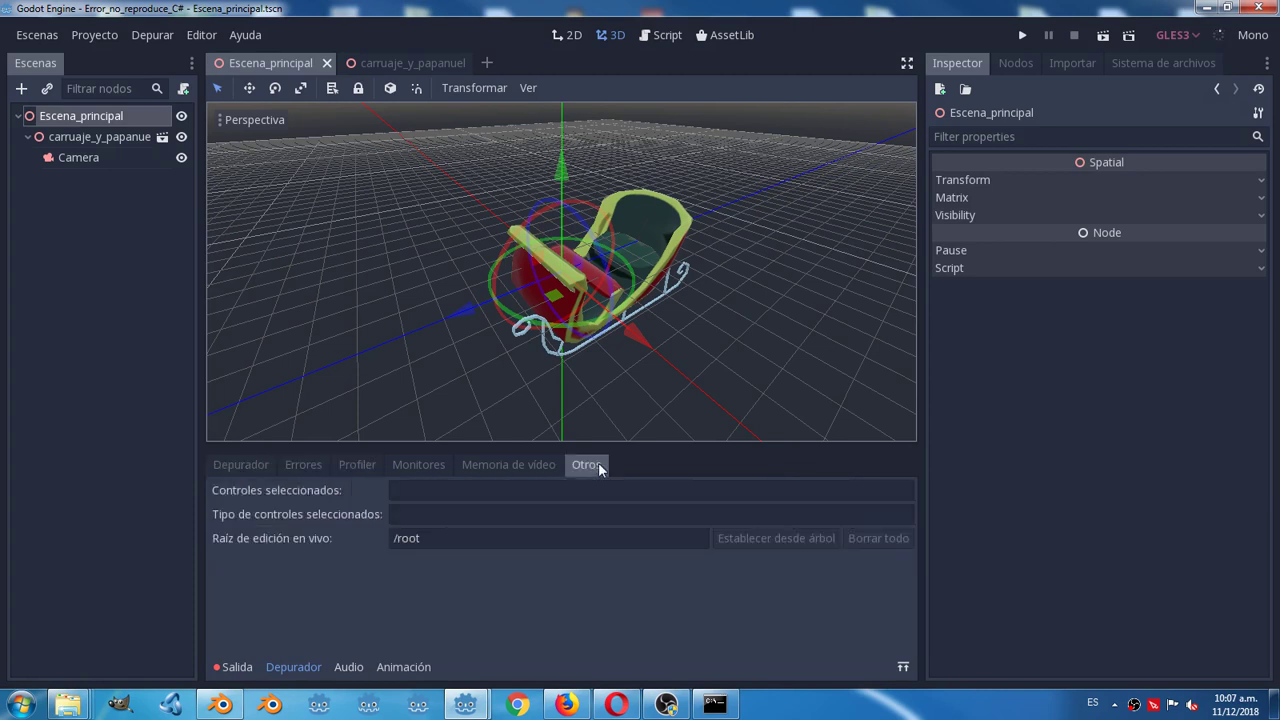
pyautogui.click(531, 466)
pyautogui.click(423, 464)
pyautogui.click(359, 464)
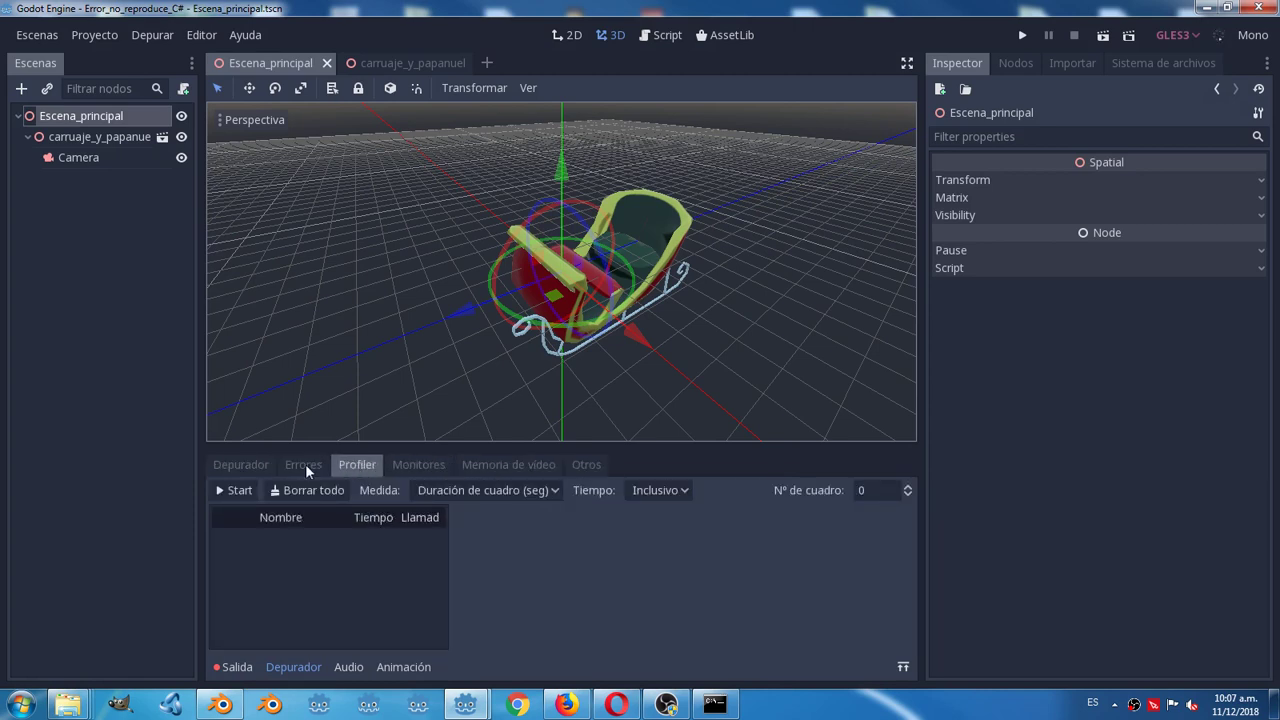
pyautogui.click(305, 464)
pyautogui.click(232, 464)
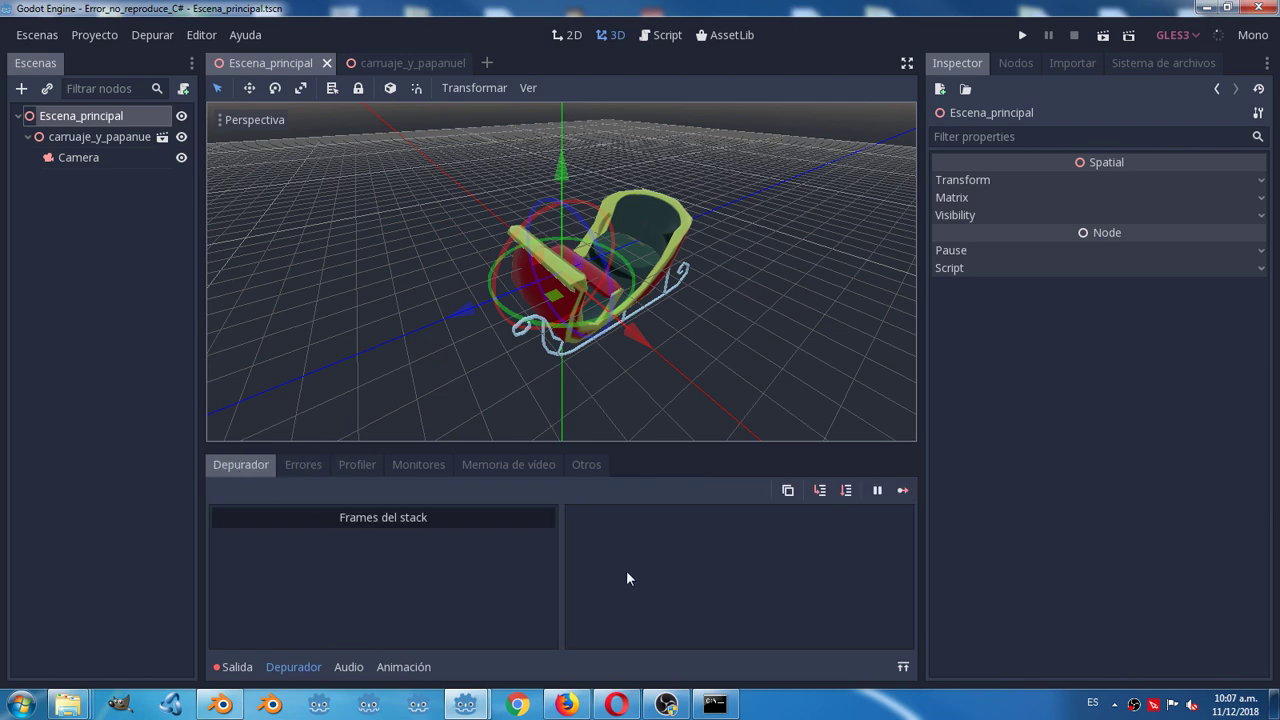
pyautogui.click(237, 667)
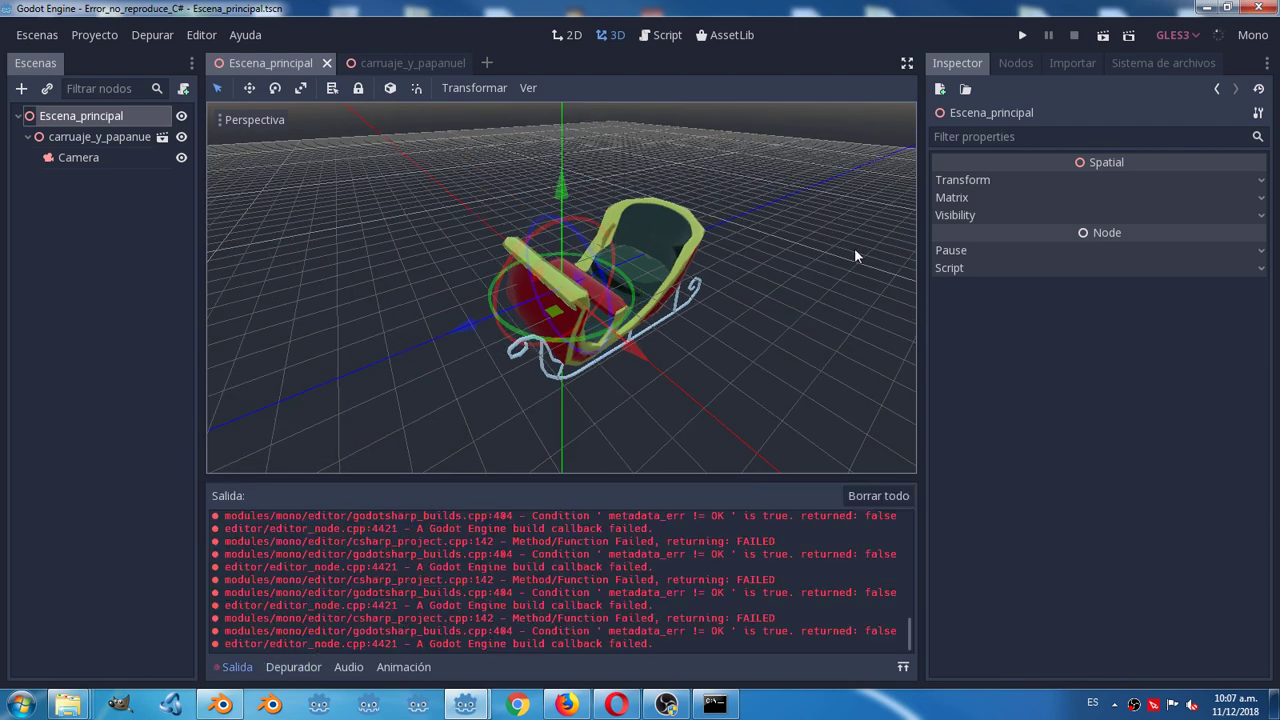
pyautogui.moveTo(620, 356); pyautogui.dragTo(570, 368, button='middle')
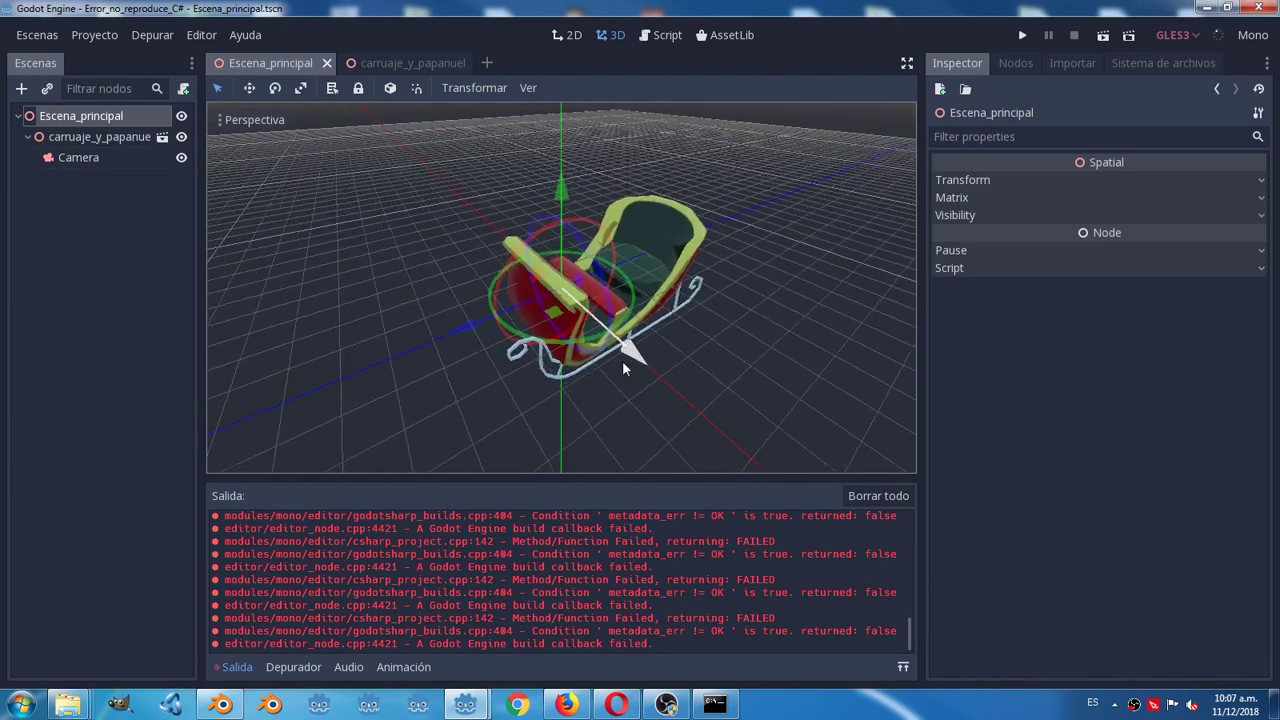